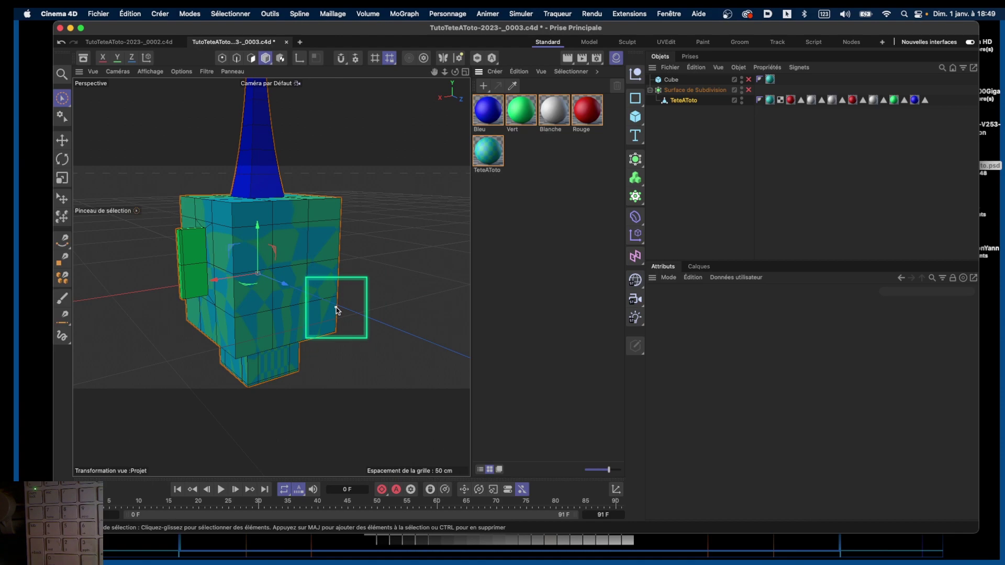
# Switch to Photoshop, examine the Save As settings for TypoTeteAToto.psd without saving, and return to Cinema 4D
pyautogui.hotkey('ctrl', 'Right')
pyautogui.hotkey('ctrl', 'Left')
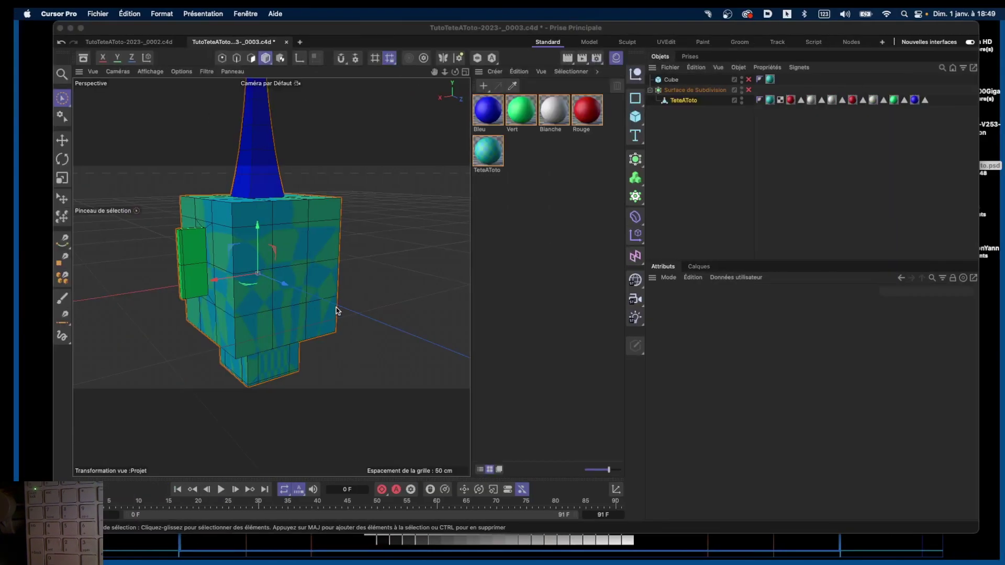
pyautogui.hotkey('ctrl', 'Right')
pyautogui.hotkey('ctrl', 'Right')
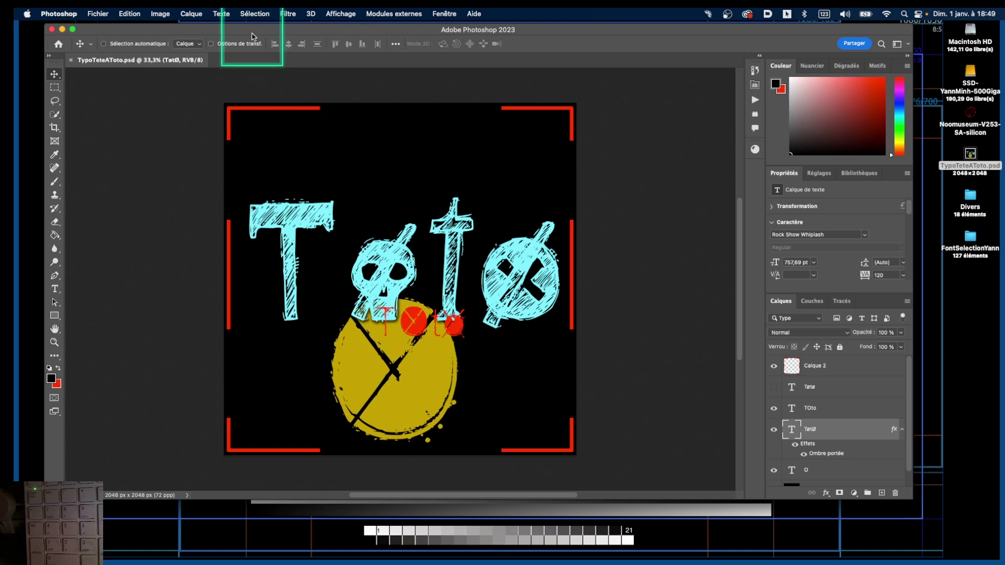
pyautogui.click(98, 15)
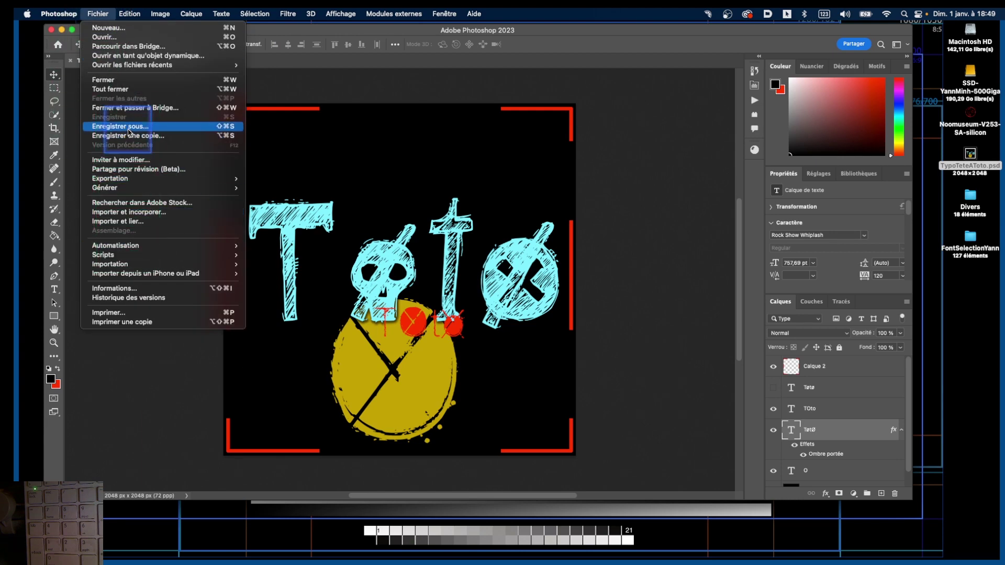
pyautogui.click(128, 132)
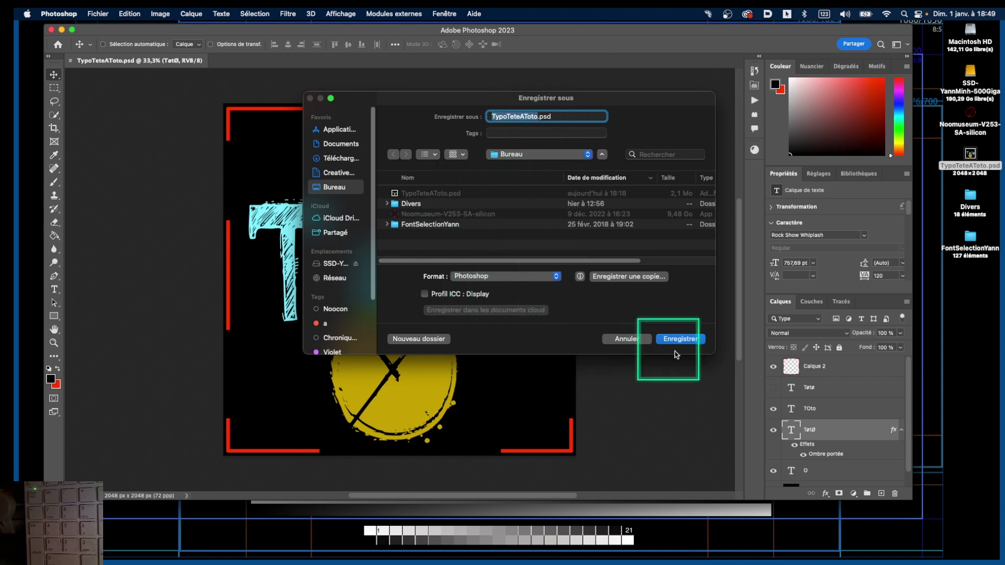
pyautogui.click(640, 339)
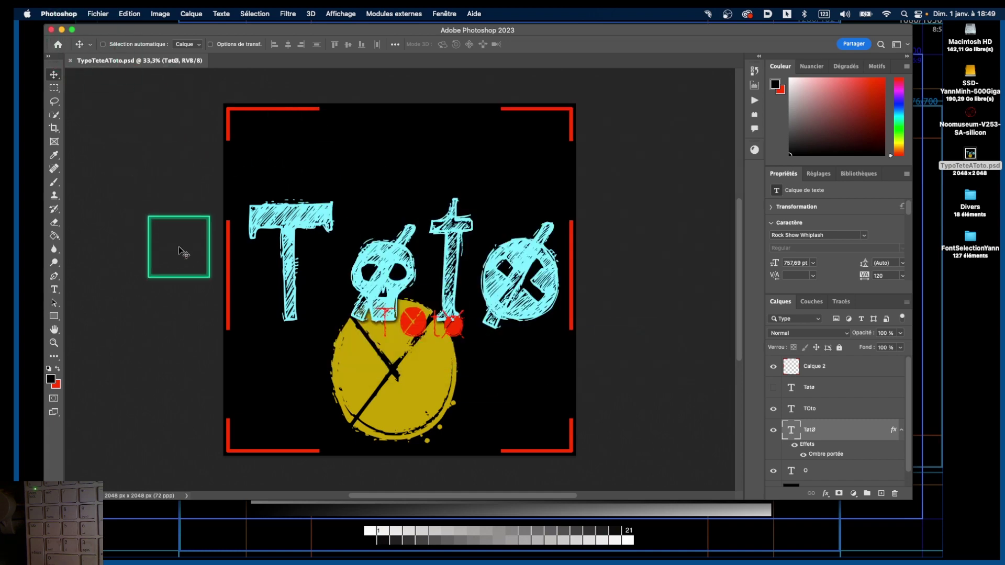
pyautogui.hotkey('ctrl', 'Left')
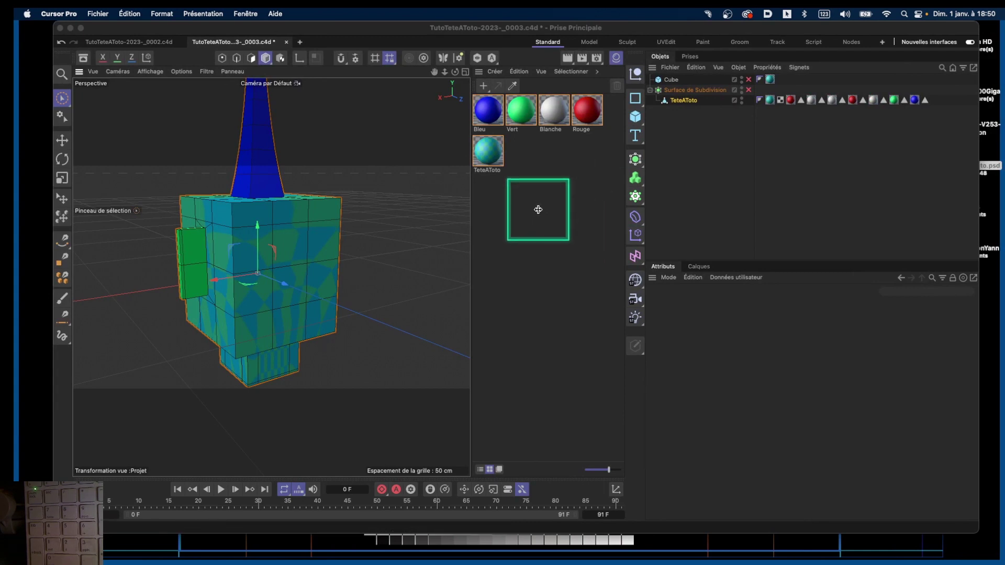
# Create a new material and name it Log
pyautogui.click(486, 89)
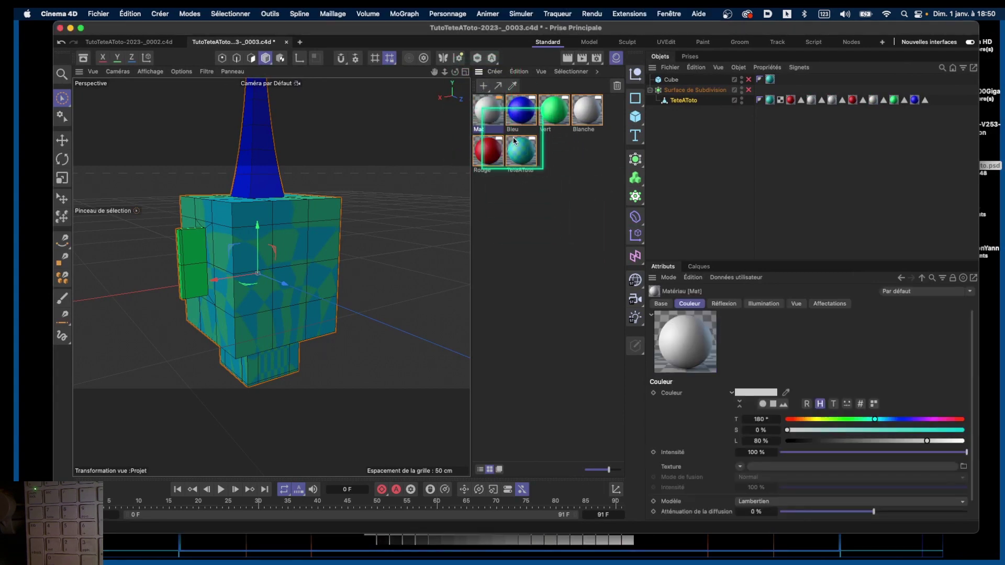
pyautogui.doubleClick(483, 130)
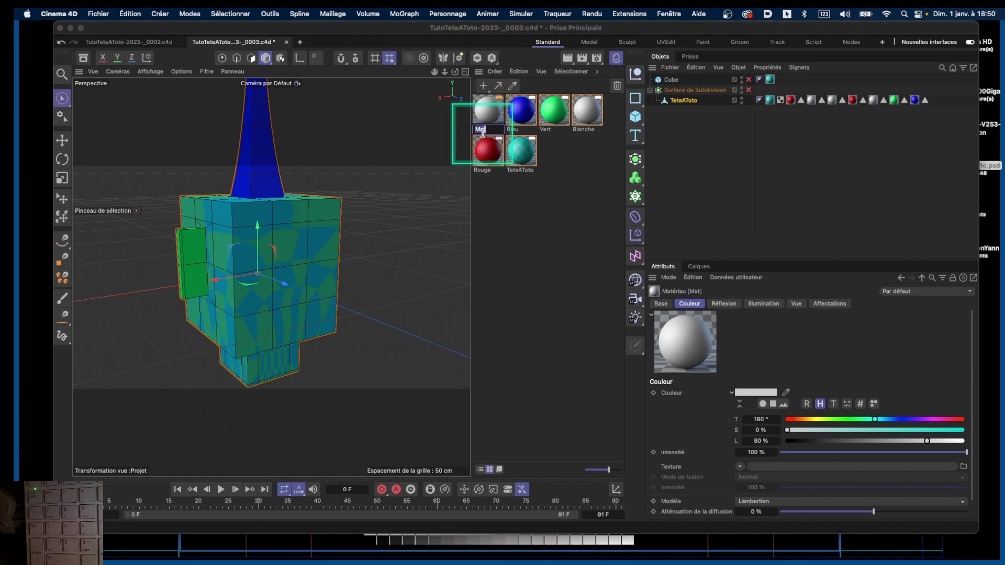
pyautogui.write('Log')
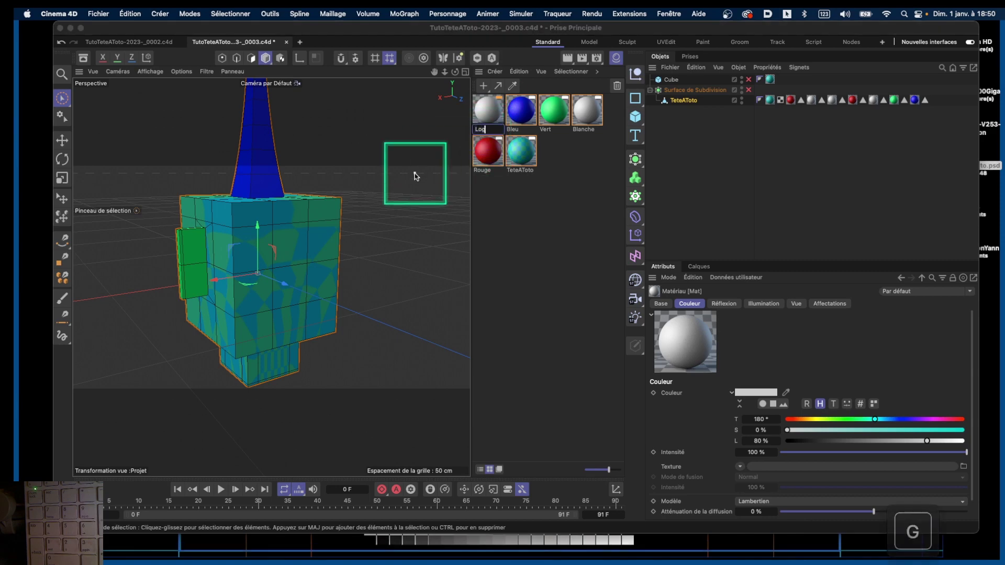
pyautogui.press('Return')
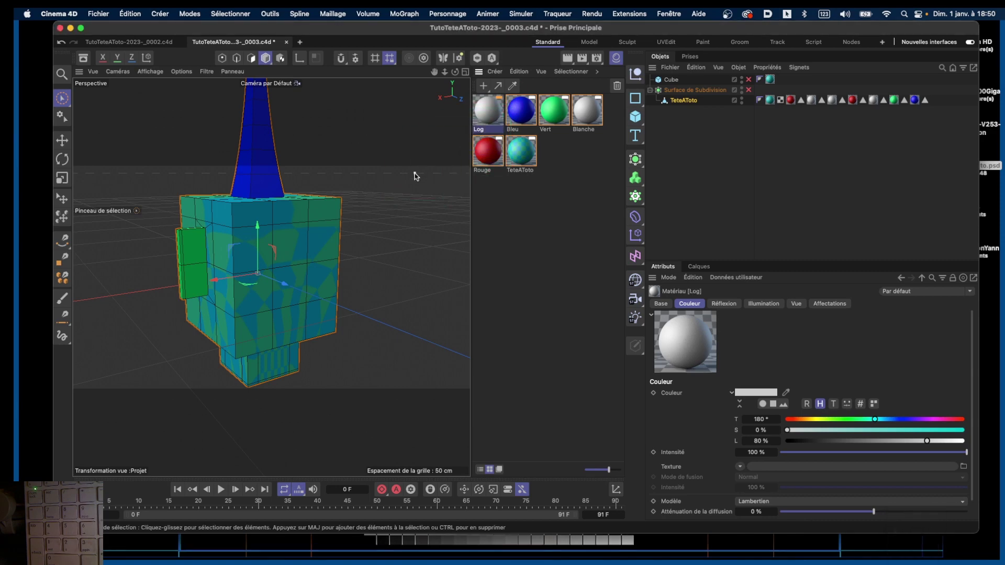
# Load TypoTeteAToto.psd from the desktop as the Log material's colour texture, accepting a copy in the project location
pyautogui.doubleClick(486, 111)
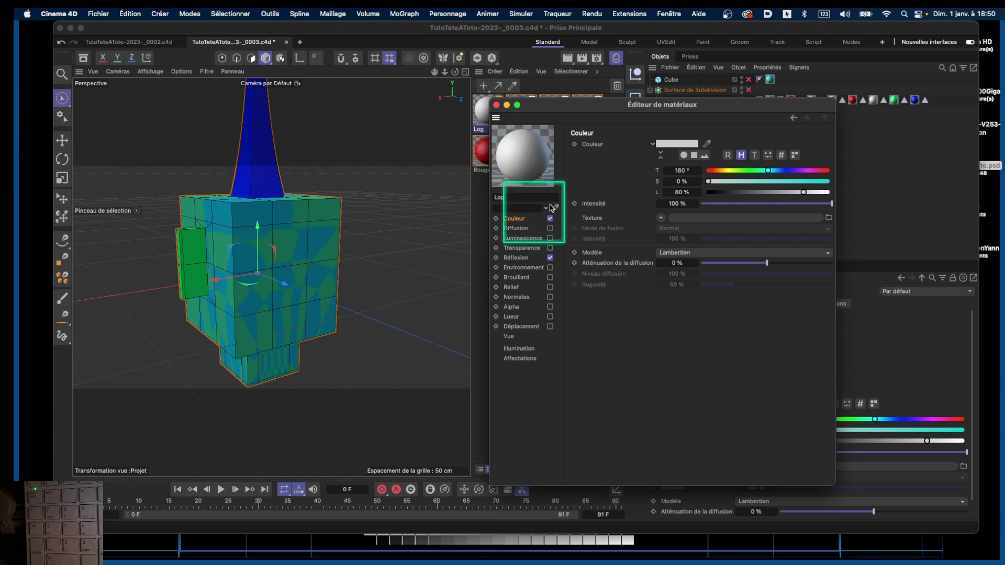
pyautogui.click(828, 218)
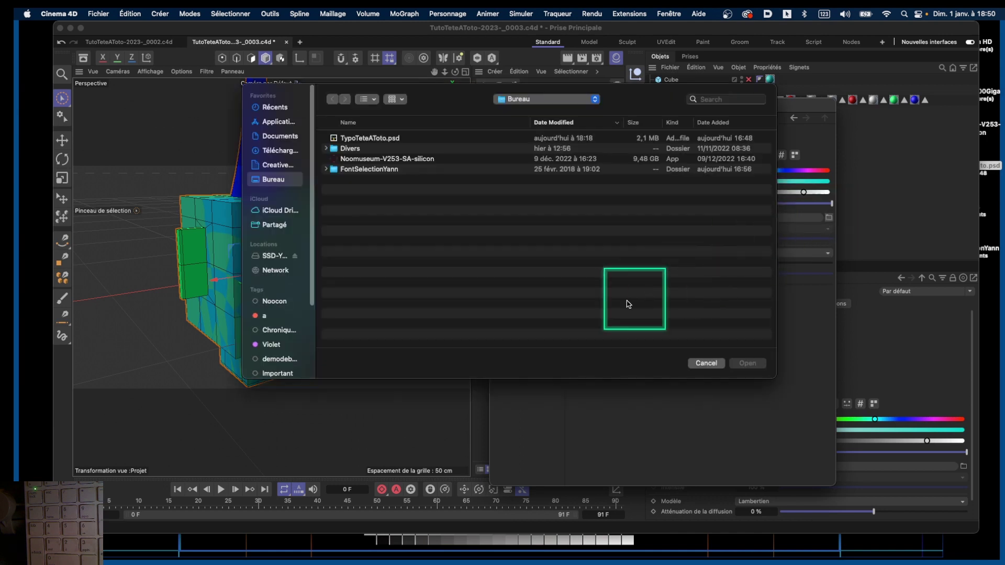
pyautogui.click(373, 140)
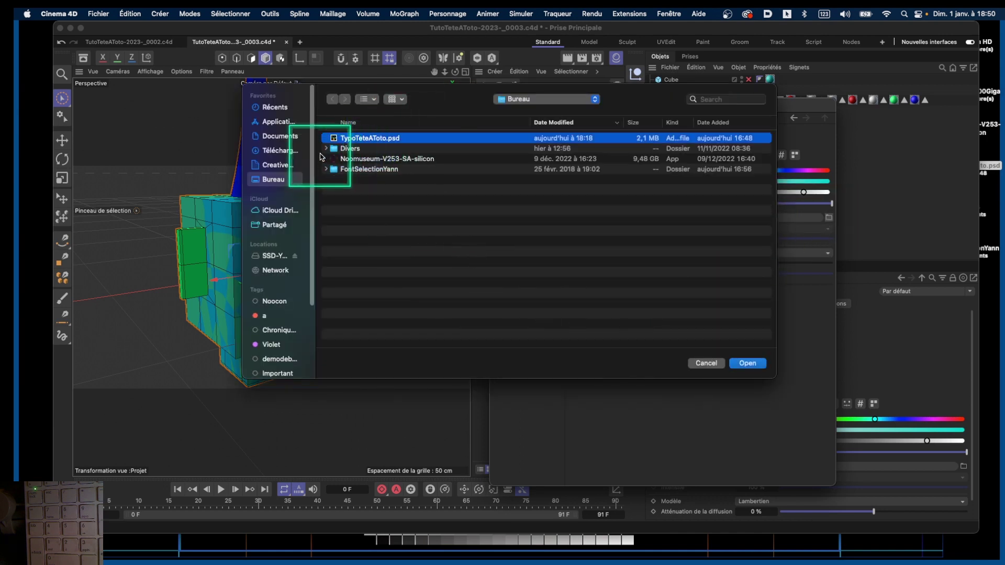
pyautogui.doubleClick(369, 139)
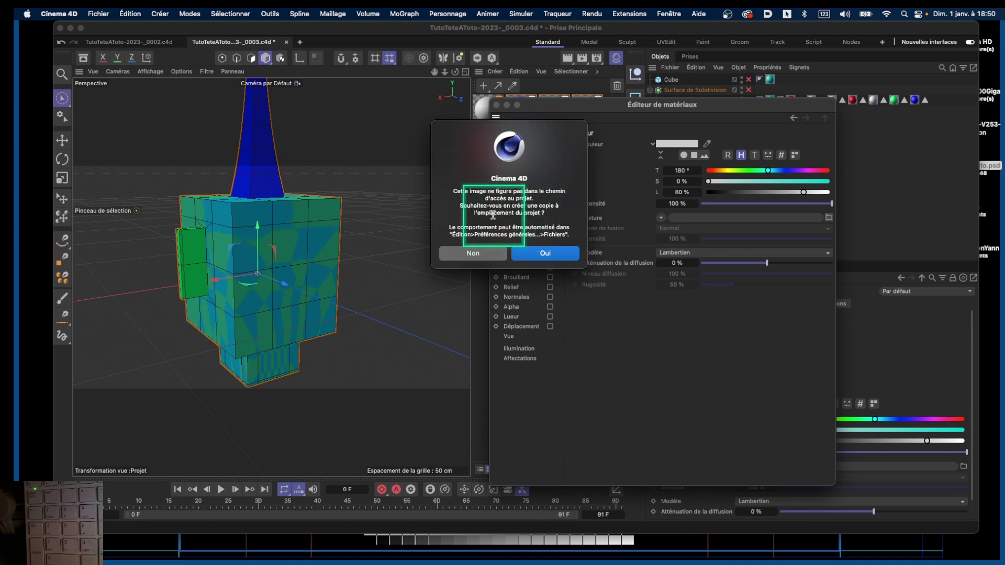
pyautogui.click(544, 253)
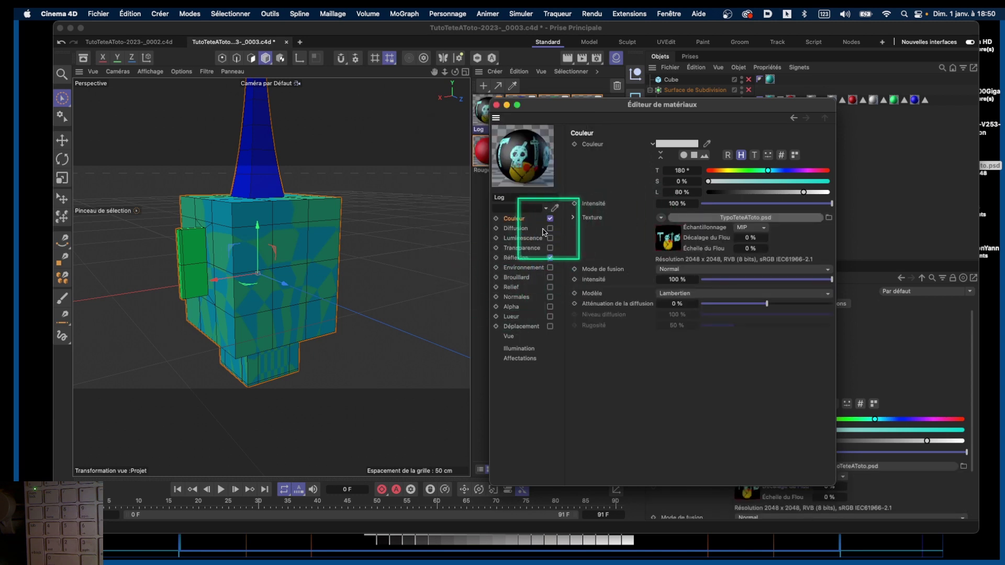
# Locate the Log texture's image file on disk, examine its parent folders, and close the material editor
pyautogui.click(665, 240)
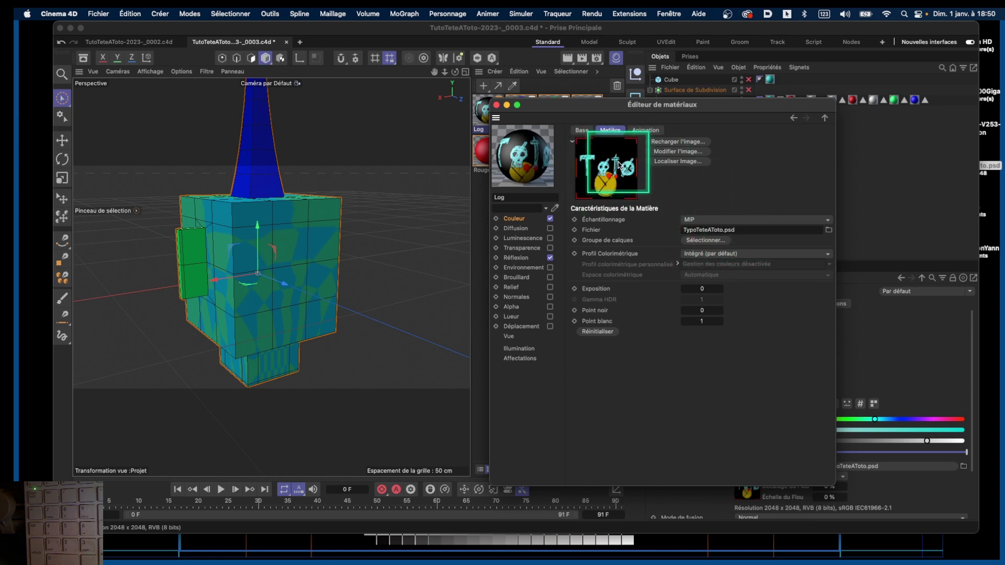
pyautogui.click(674, 162)
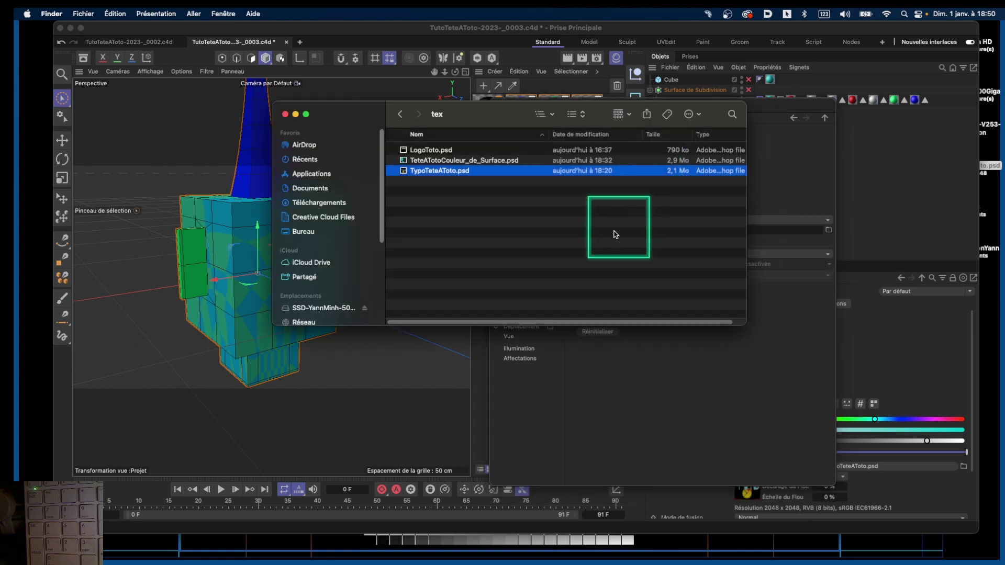
pyautogui.click(541, 114)
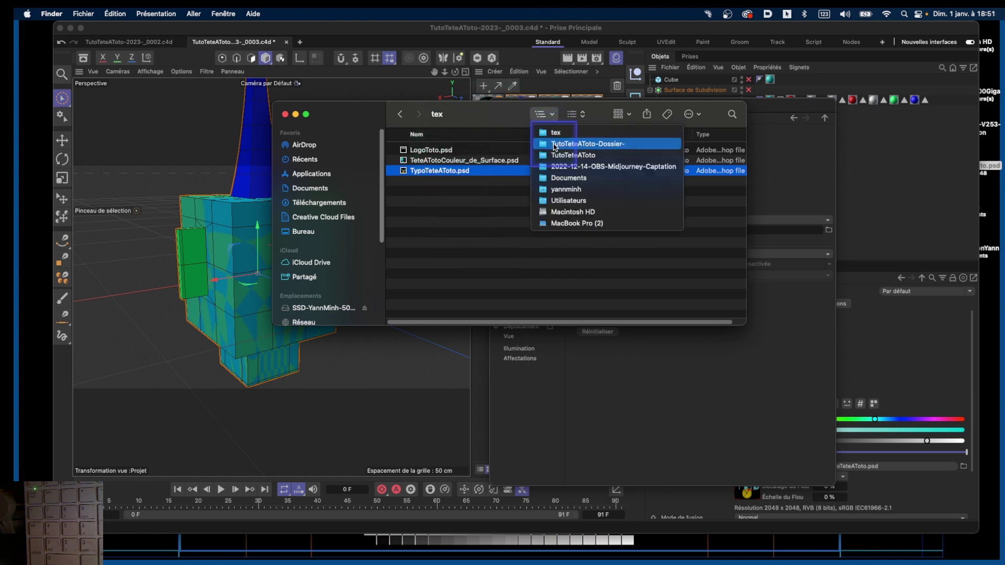
pyautogui.keyDown('ctrl'); pyautogui.scroll(3, 555, 147); pyautogui.keyUp('ctrl')
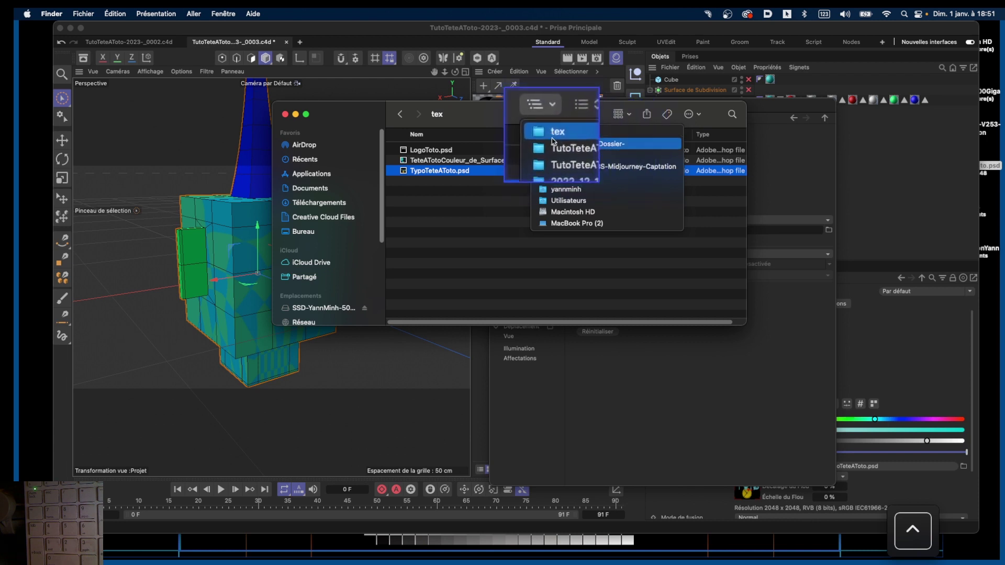
pyautogui.keyDown('ctrl'); pyautogui.scroll(-3, 544, 129); pyautogui.keyUp('ctrl')
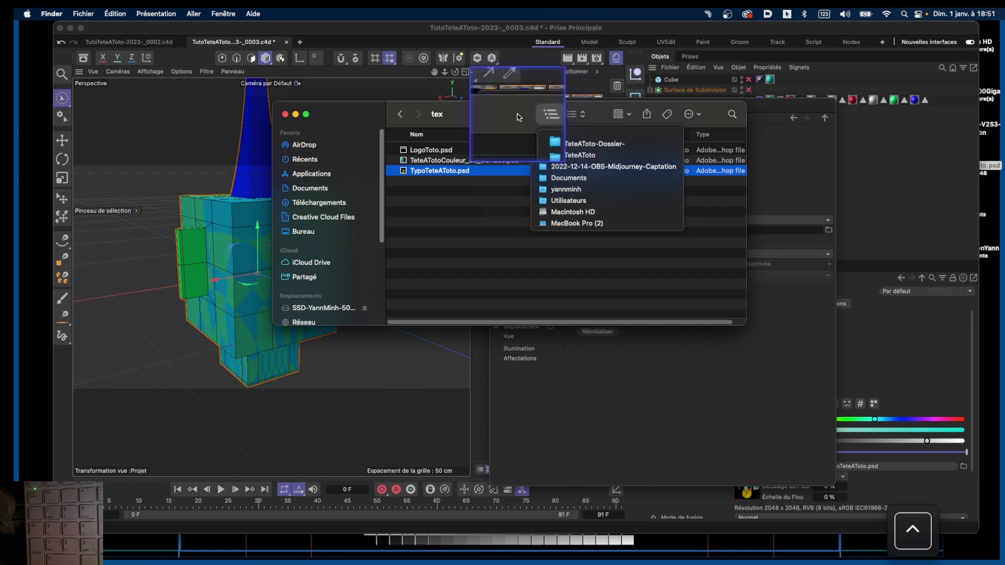
pyautogui.click(544, 132)
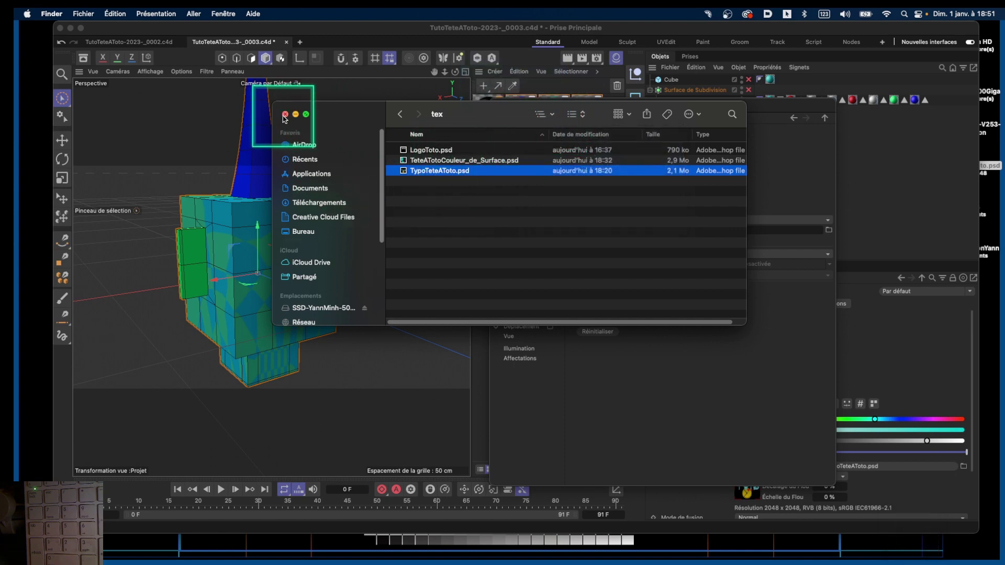
pyautogui.click(285, 114)
pyautogui.click(517, 221)
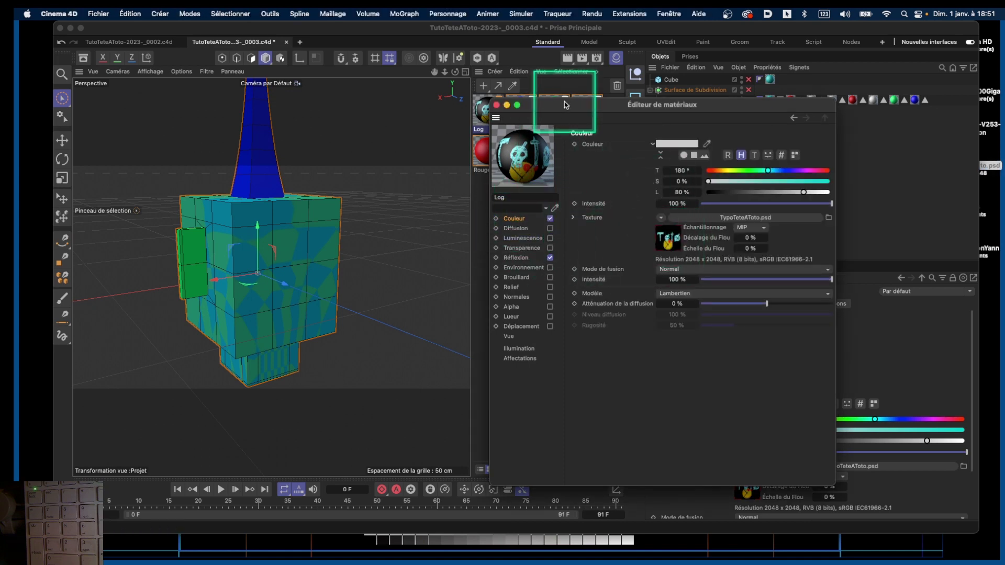
pyautogui.moveTo(564, 107); pyautogui.dragTo(548, 120)
pyautogui.click(501, 119)
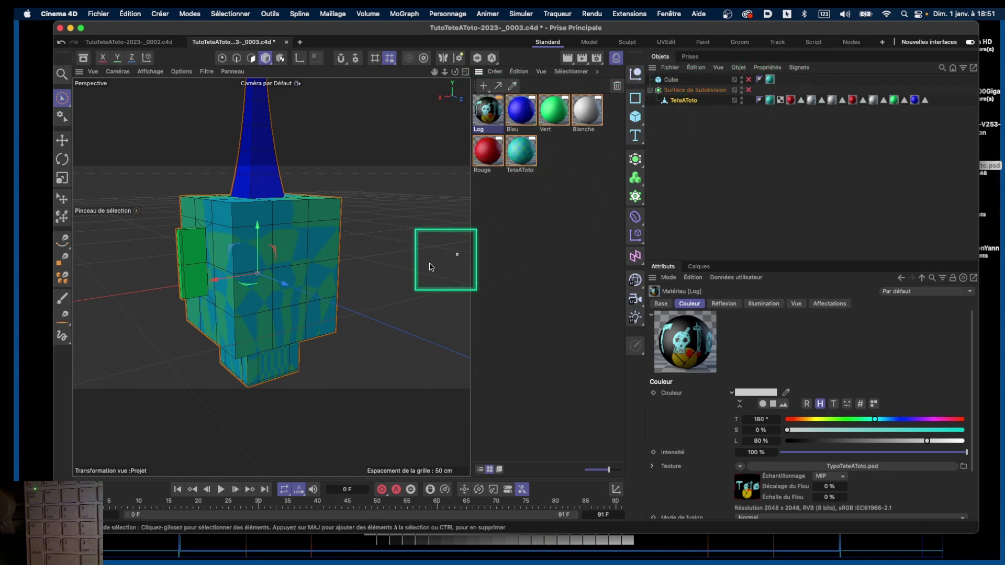
# Select the nine polygons of the 3 × 3 area on TeteAToto's camera-facing side, using the selection brush in polygon mode
pyautogui.click(686, 100)
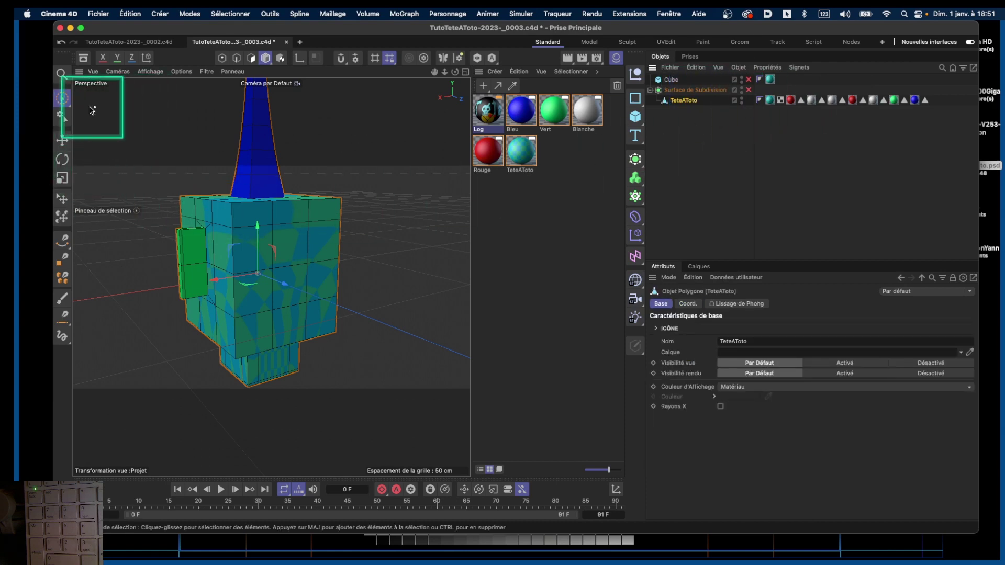
pyautogui.click(62, 99)
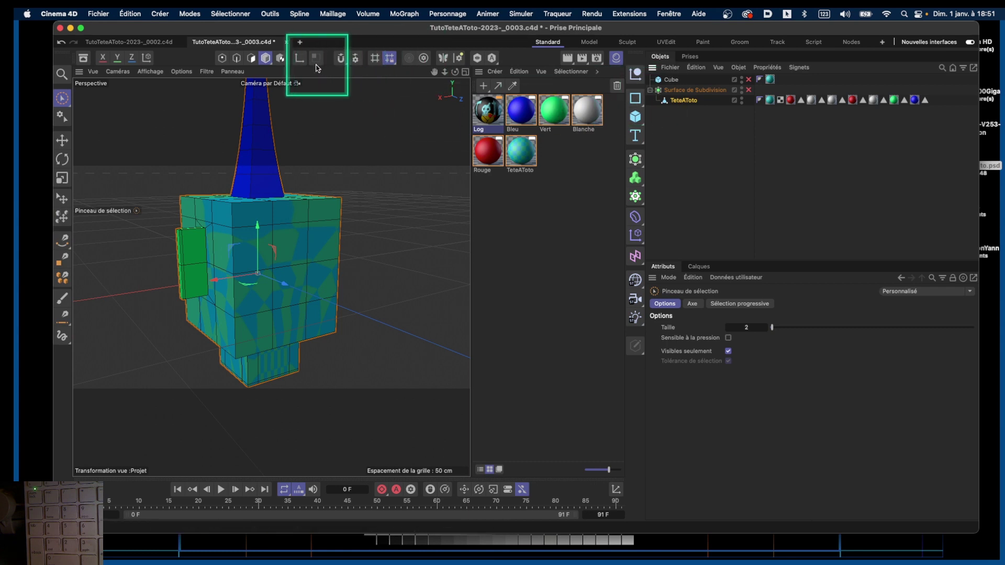
pyautogui.click(252, 60)
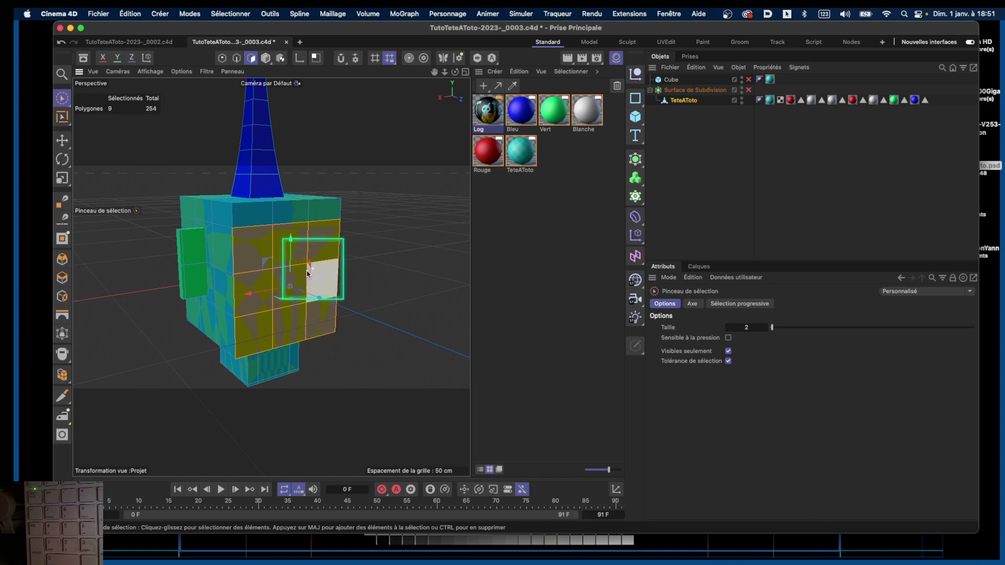
# Apply the Log material to the nine selected polygons of the TeteAToto head
pyautogui.moveTo(247, 260)
pyautogui.keyDown('alt'); pyautogui.mouseDown()
pyautogui.moveTo(460, 235)
pyautogui.moveTo(441, 262)
pyautogui.moveTo(269, 285)
pyautogui.moveTo(251, 242)
pyautogui.mouseUp(); pyautogui.keyUp('alt')
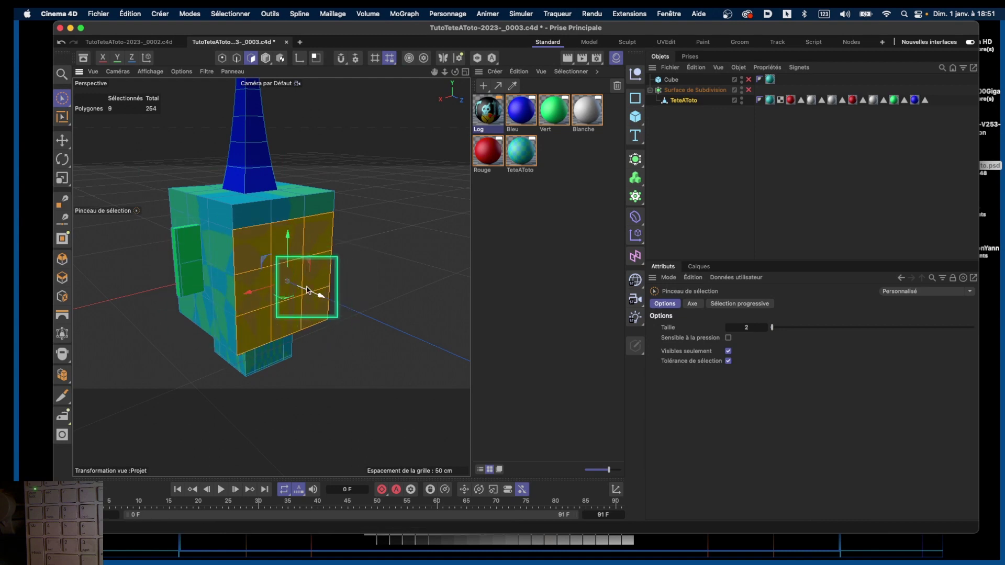
pyautogui.moveTo(302, 287)
pyautogui.keyDown('alt'); pyautogui.mouseDown()
pyautogui.moveTo(293, 294)
pyautogui.moveTo(313, 297)
pyautogui.mouseUp(); pyautogui.keyUp('alt')
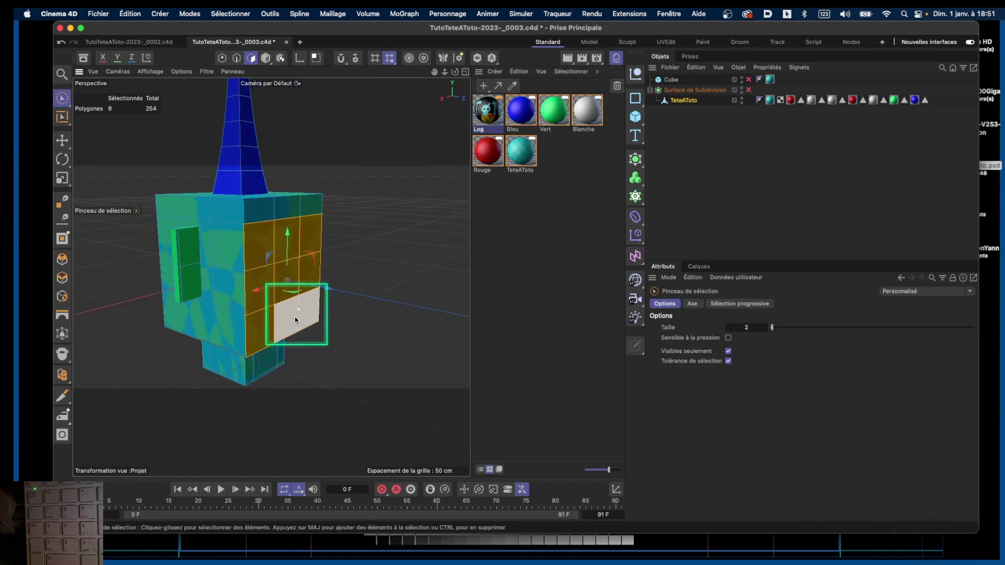
pyautogui.moveTo(444, 75)
pyautogui.mouseDown()
pyautogui.moveTo(408, 136)
pyautogui.moveTo(293, 265)
pyautogui.moveTo(282, 231)
pyautogui.moveTo(309, 218)
pyautogui.mouseUp()
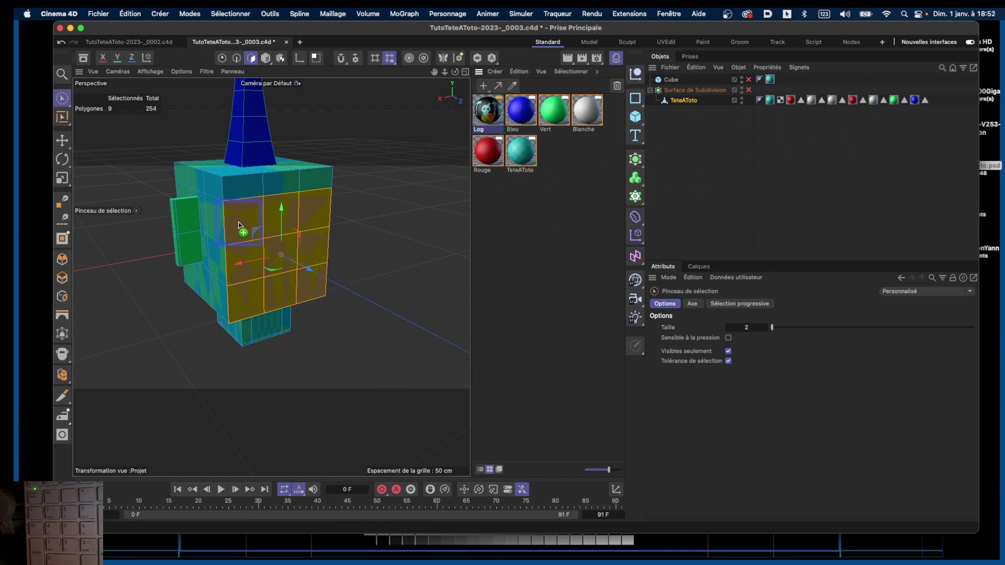
pyautogui.moveTo(240, 224); pyautogui.dragTo(243, 224)
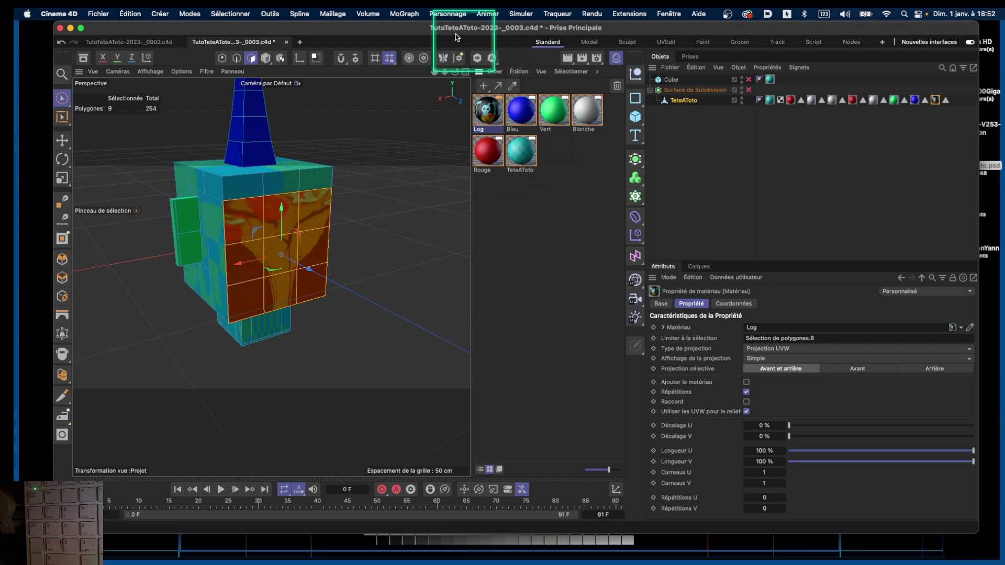
# Examine TeteAToto's new Log material tag, its linked polygon selection tag, and how the texture projects on the head
pyautogui.click(934, 101)
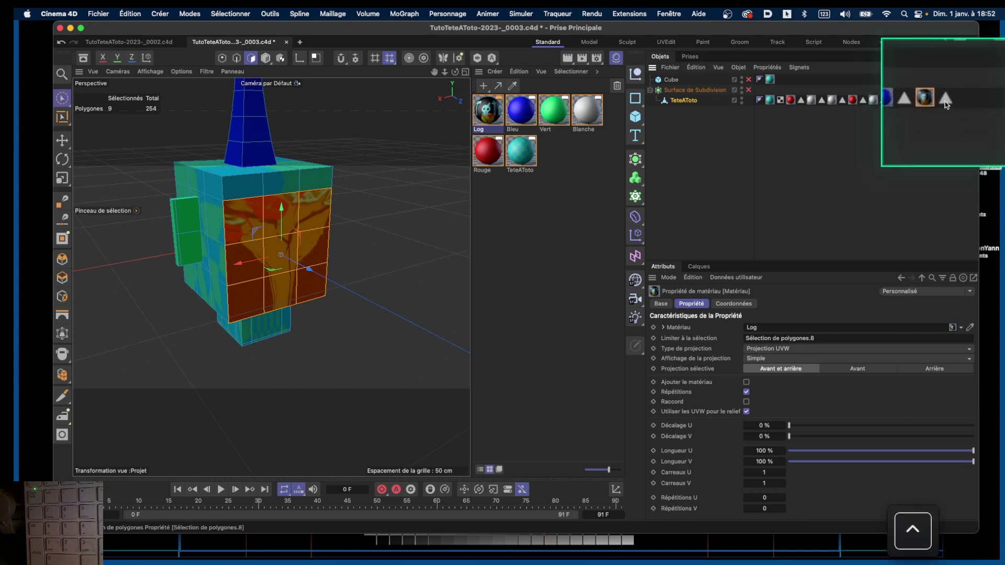
pyautogui.click(944, 101)
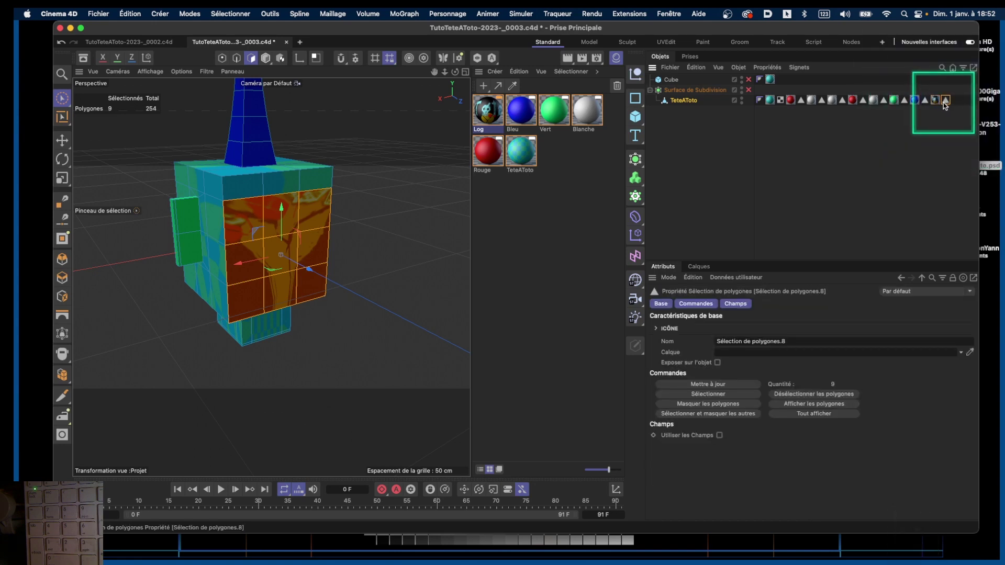
pyautogui.click(934, 100)
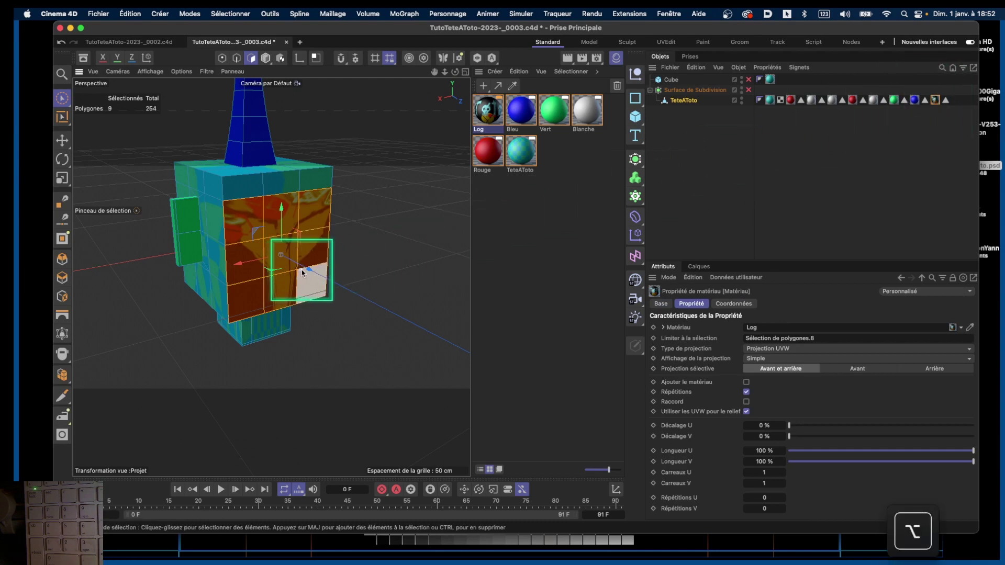
pyautogui.keyDown('alt'); pyautogui.moveTo(301, 271); pyautogui.dragTo(251, 215); pyautogui.keyUp('alt')
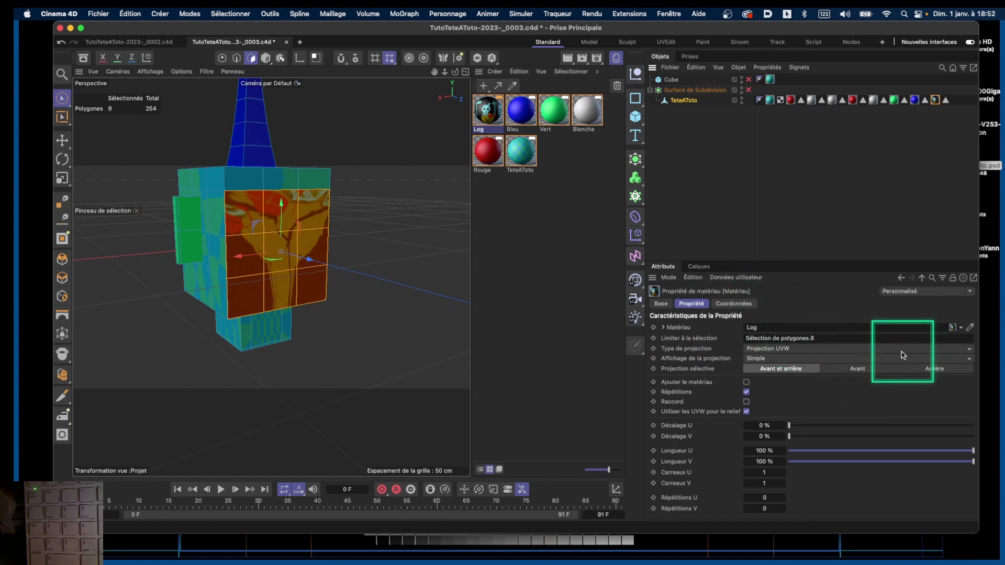
pyautogui.keyDown('alt'); pyautogui.moveTo(288, 257); pyautogui.dragTo(302, 264); pyautogui.keyUp('alt')
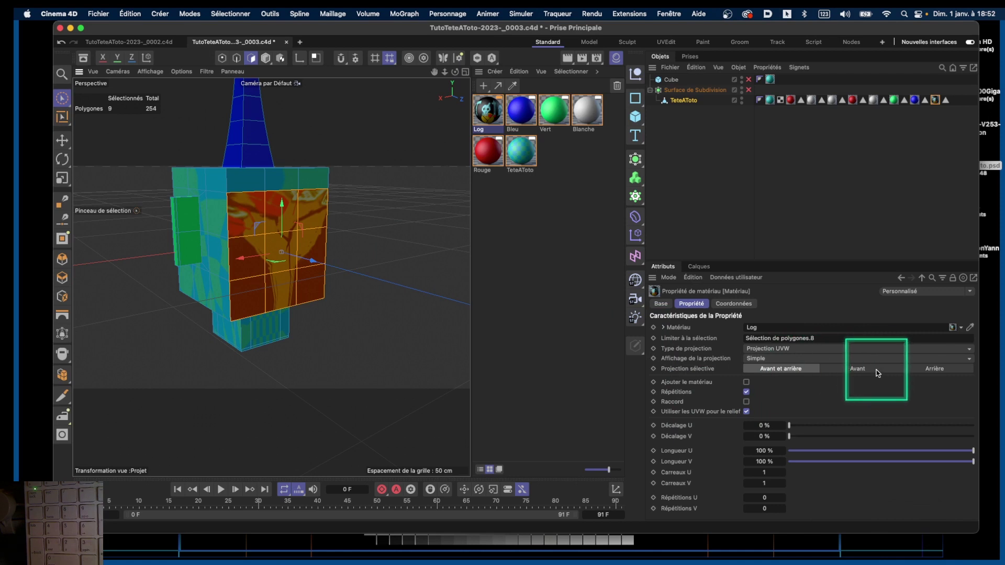
# Set the projection type of TeteAToto's Log material tag to Planaire
pyautogui.click(891, 350)
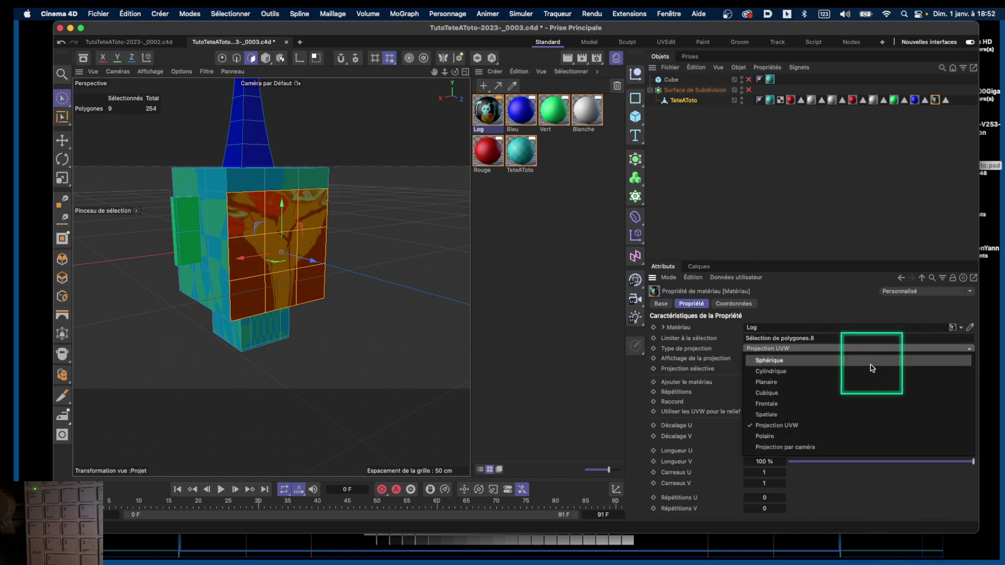
pyautogui.click(861, 382)
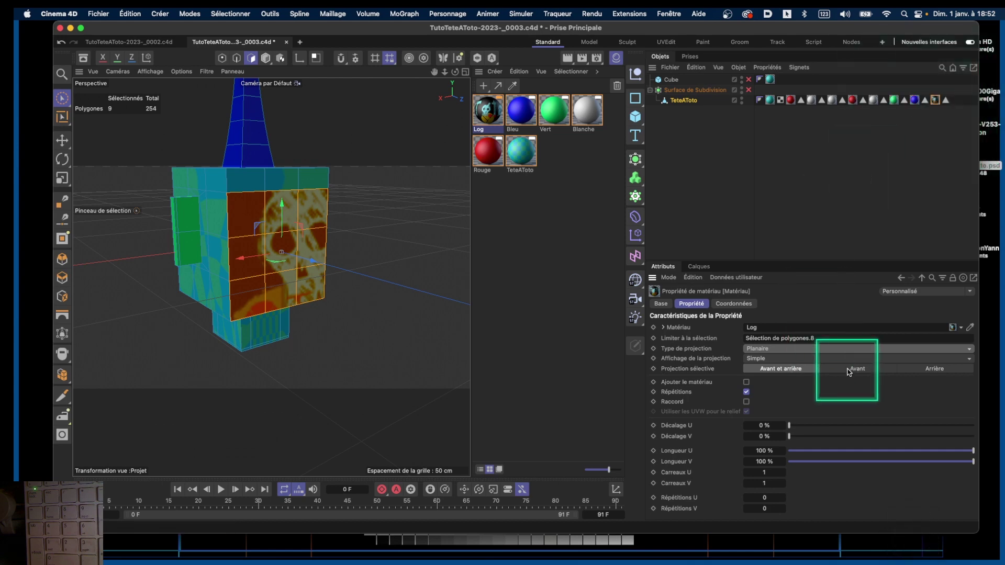
pyautogui.click(847, 349)
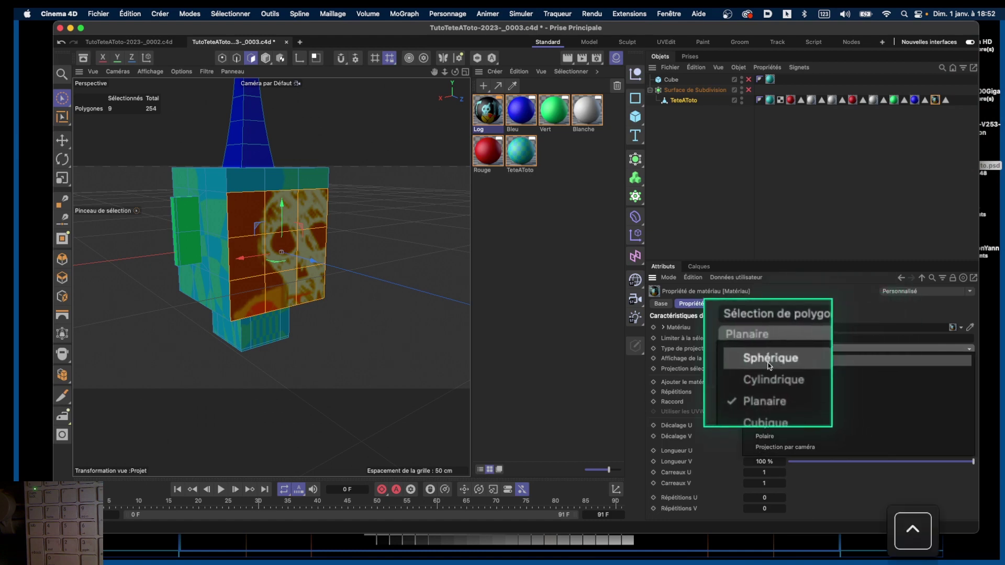
pyautogui.click(768, 385)
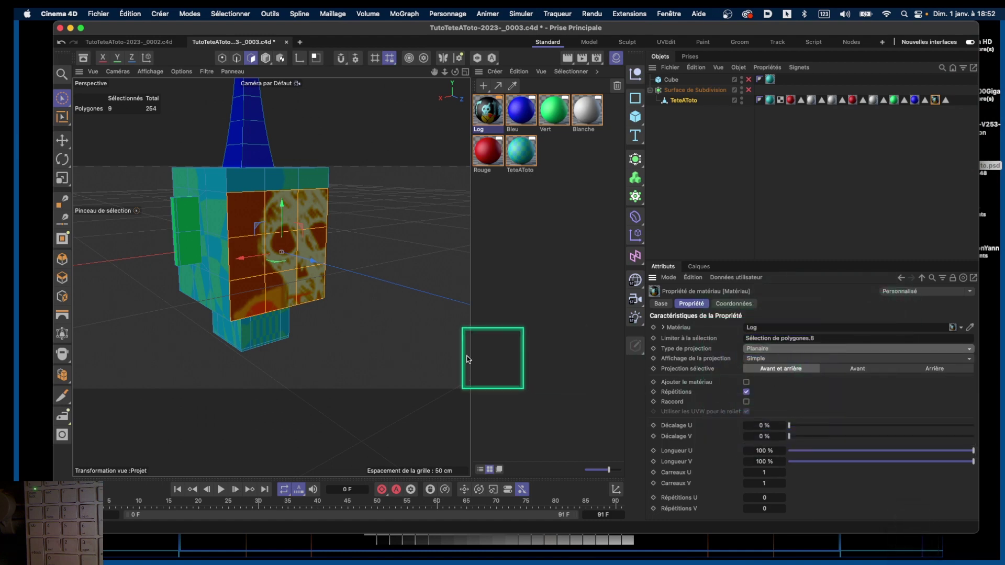
# Enable texture mode and scale the Log tag's planar projection down to roughly the size of the head
pyautogui.click(280, 59)
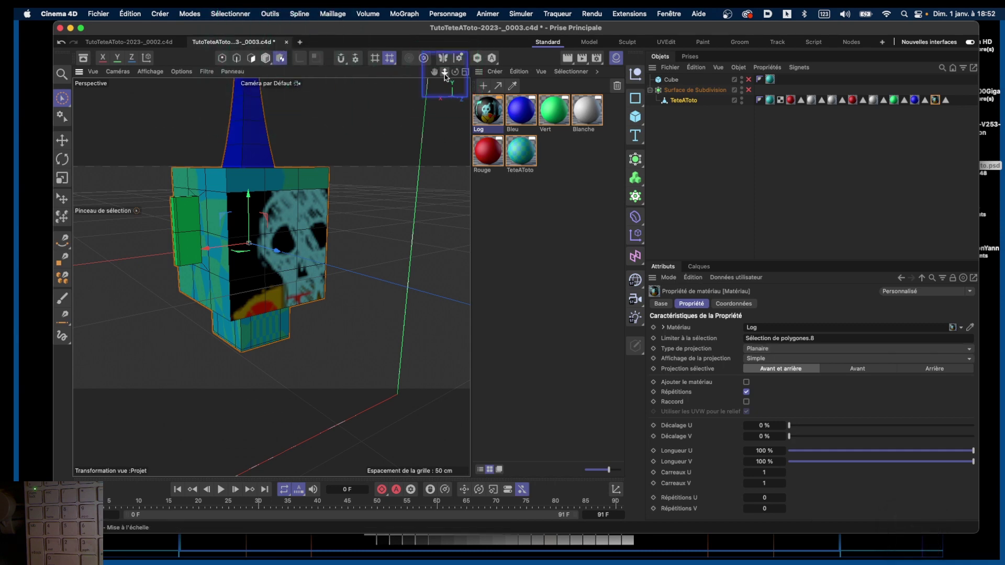
pyautogui.moveTo(448, 77); pyautogui.dragTo(426, 106)
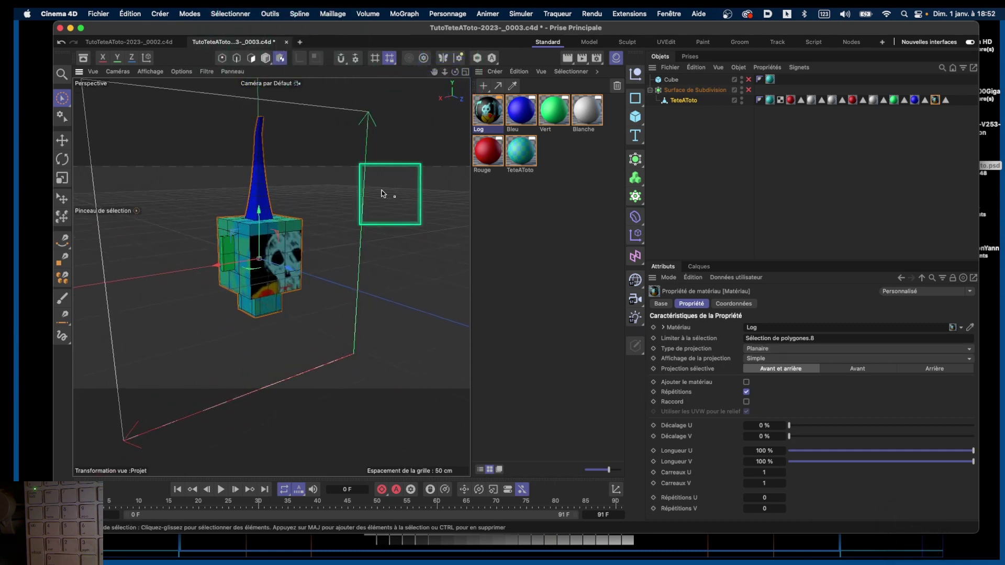
pyautogui.click(63, 179)
pyautogui.moveTo(301, 233); pyautogui.dragTo(187, 389)
pyautogui.moveTo(283, 272)
pyautogui.mouseDown()
pyautogui.moveTo(246, 298)
pyautogui.moveTo(280, 277)
pyautogui.moveTo(273, 273)
pyautogui.mouseUp()
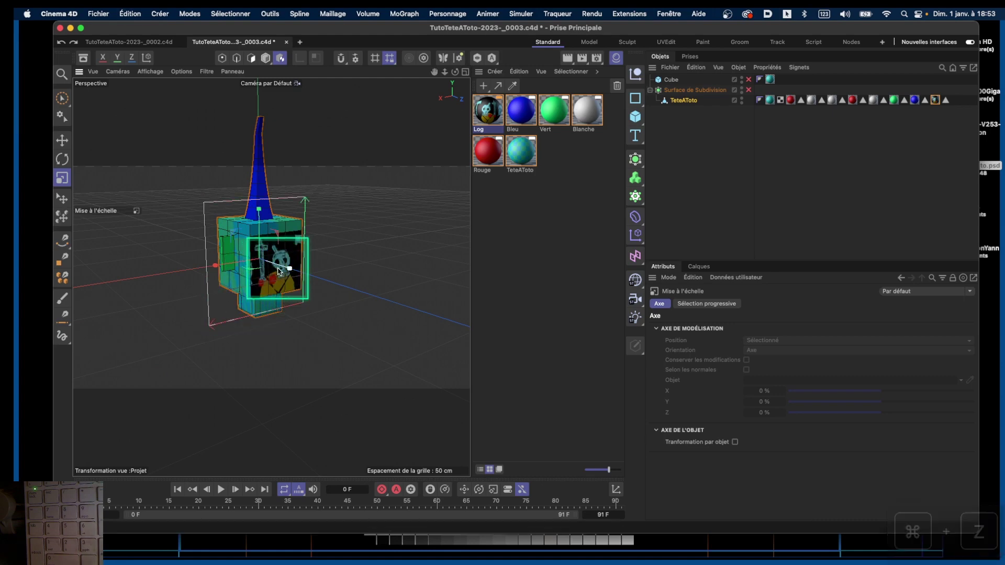
# Move the Log projection along its vertical axis to position the logo on the front of the head
pyautogui.keyDown('alt'); pyautogui.moveTo(274, 274); pyautogui.dragTo(311, 255, button='right'); pyautogui.keyUp('alt')
pyautogui.keyDown('alt'); pyautogui.moveTo(312, 256); pyautogui.dragTo(231, 240); pyautogui.keyUp('alt')
pyautogui.press('e')
pyautogui.moveTo(281, 179); pyautogui.dragTo(276, 255)
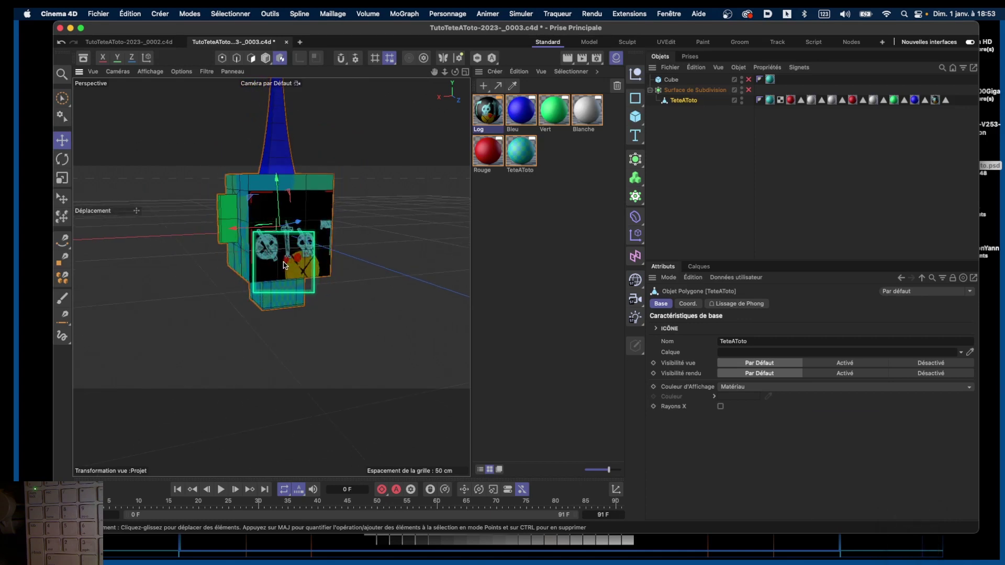
# Try to scale the projection uniformly, and undo the scaling
pyautogui.press('t')
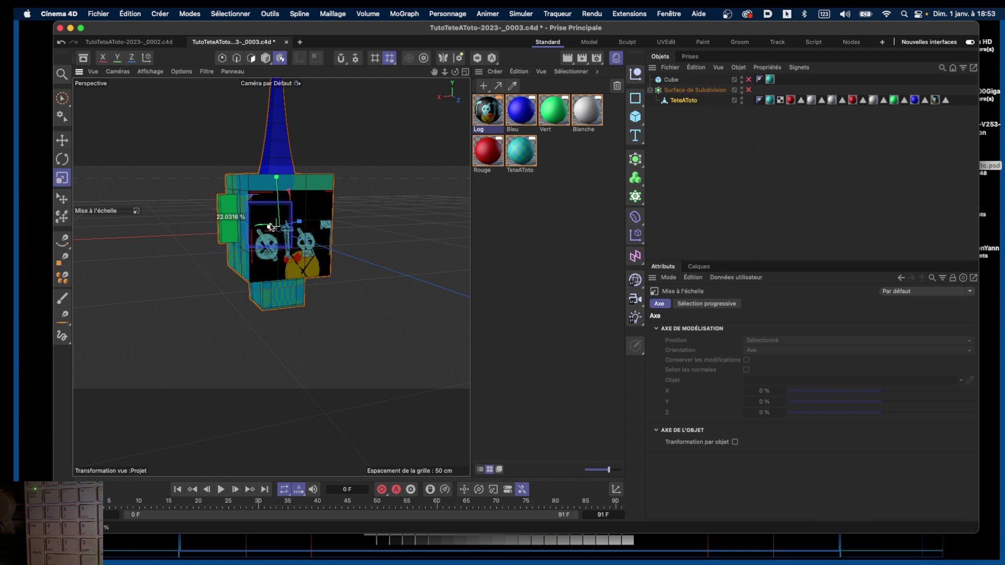
pyautogui.moveTo(363, 224); pyautogui.dragTo(419, 183)
pyautogui.press('super+z')
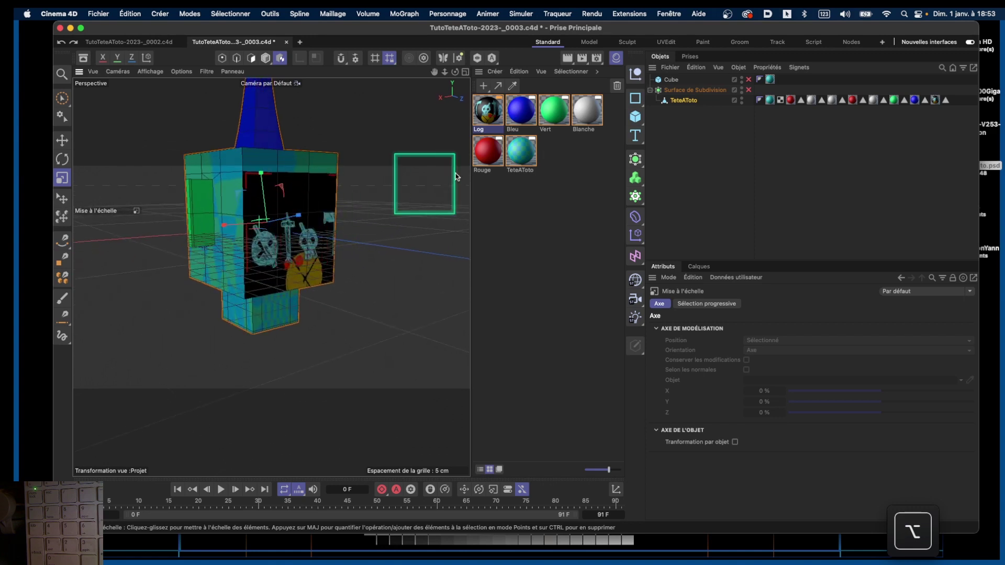
# Select TeteAToto's Log material tag and try to un-mirror it by scaling the projection to about -100 % and rotating it upright
pyautogui.click(934, 100)
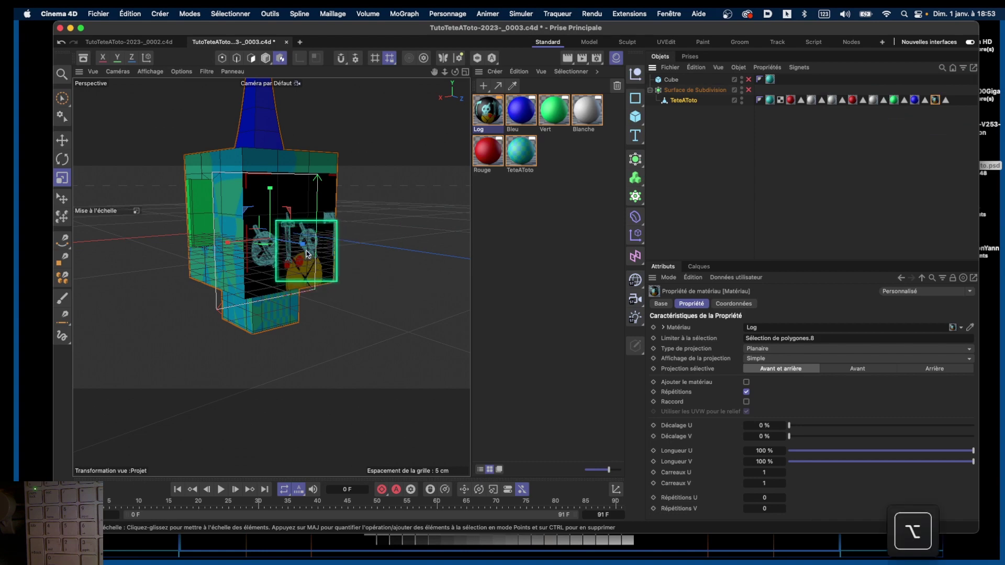
pyautogui.keyDown('alt'); pyautogui.moveTo(298, 251); pyautogui.dragTo(296, 276); pyautogui.keyUp('alt')
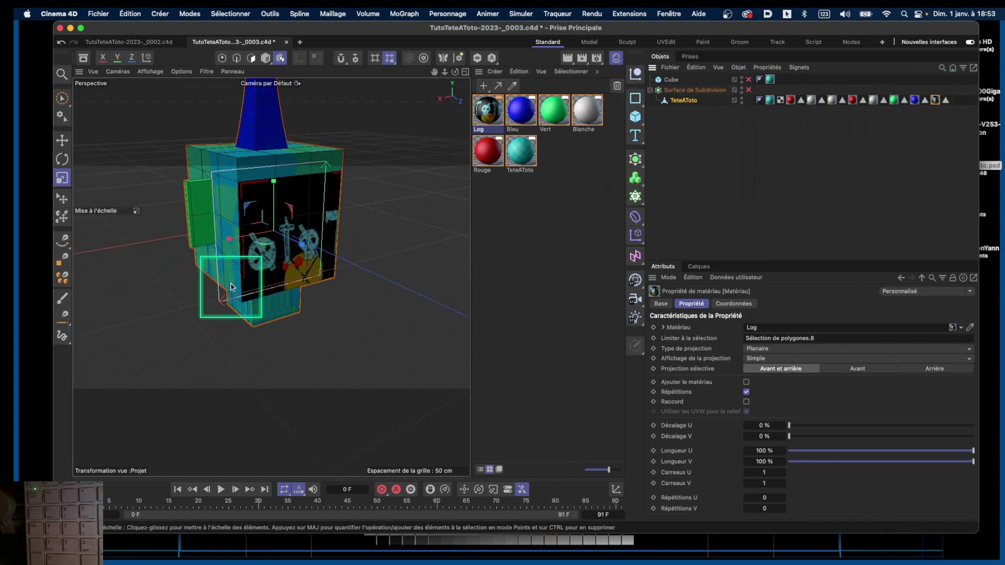
pyautogui.moveTo(228, 240); pyautogui.dragTo(310, 222)
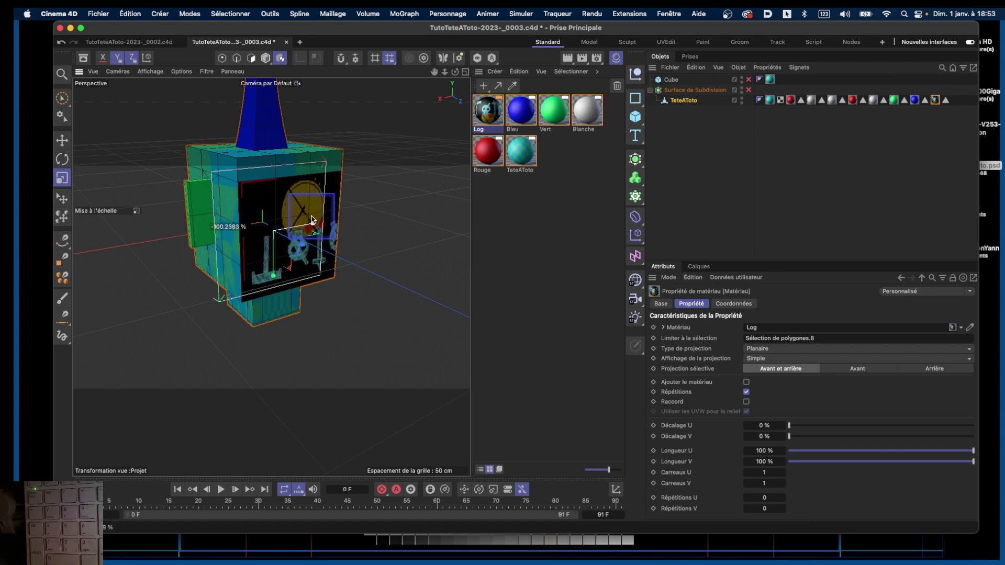
pyautogui.press('r')
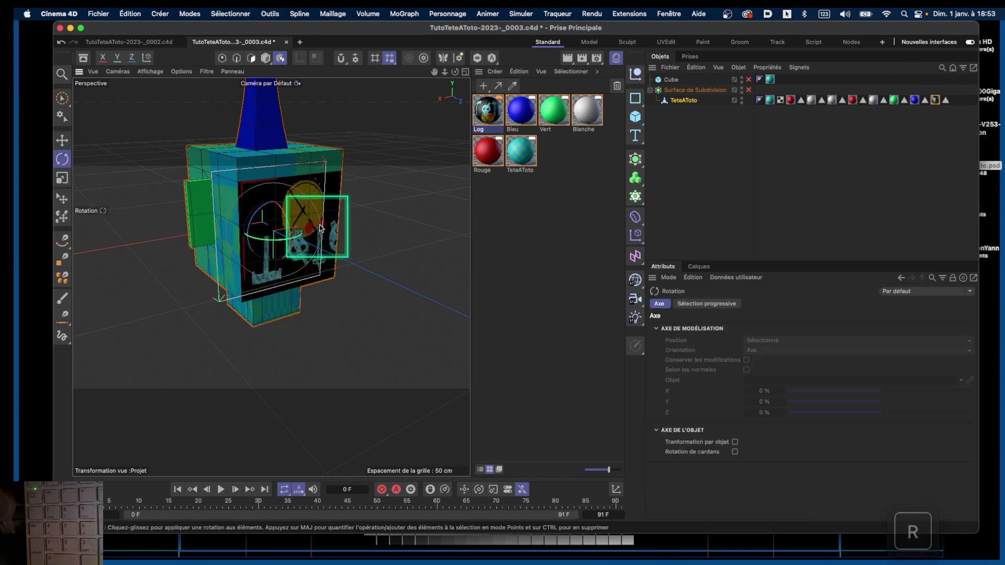
pyautogui.moveTo(252, 222); pyautogui.dragTo(394, 287)
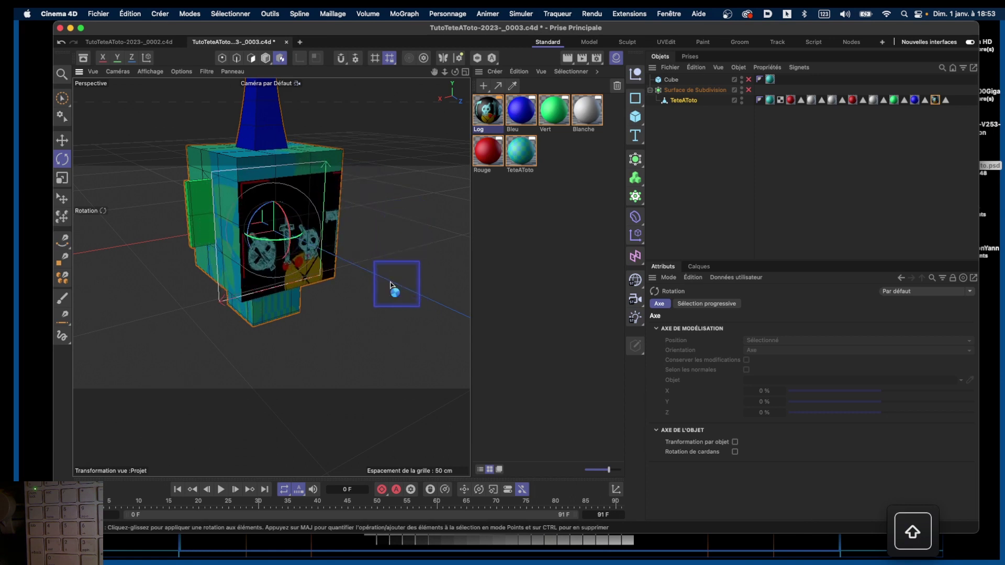
# Scale the Log projection down uniformly so the logo tiles several times across the front of the head
pyautogui.keyDown('alt'); pyautogui.moveTo(335, 225); pyautogui.dragTo(275, 232); pyautogui.keyUp('alt')
pyautogui.press('t')
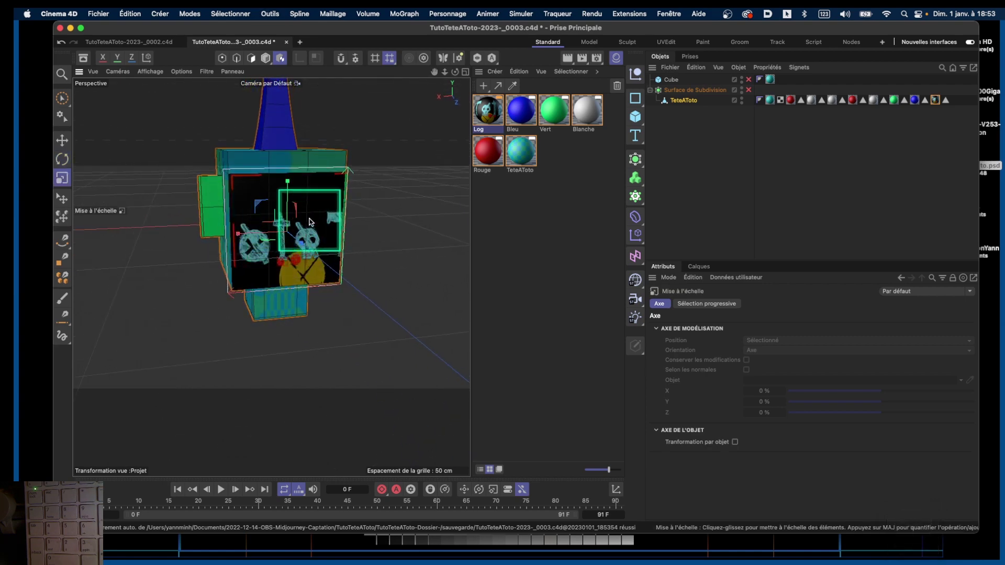
pyautogui.moveTo(311, 198); pyautogui.dragTo(166, 320)
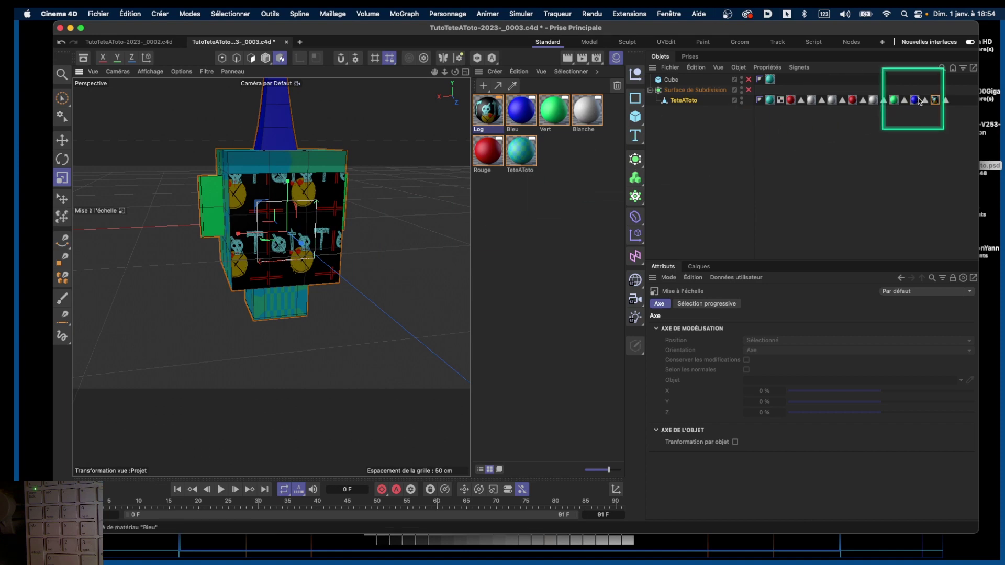
# Turn off Répétitions on TeteAToto's Log material tag
pyautogui.click(934, 102)
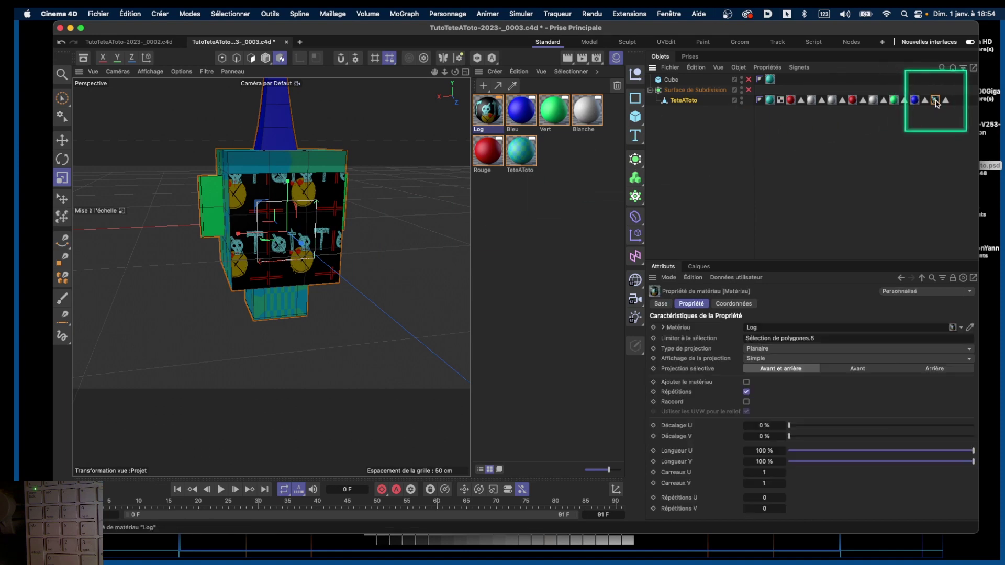
pyautogui.press('ctrl')
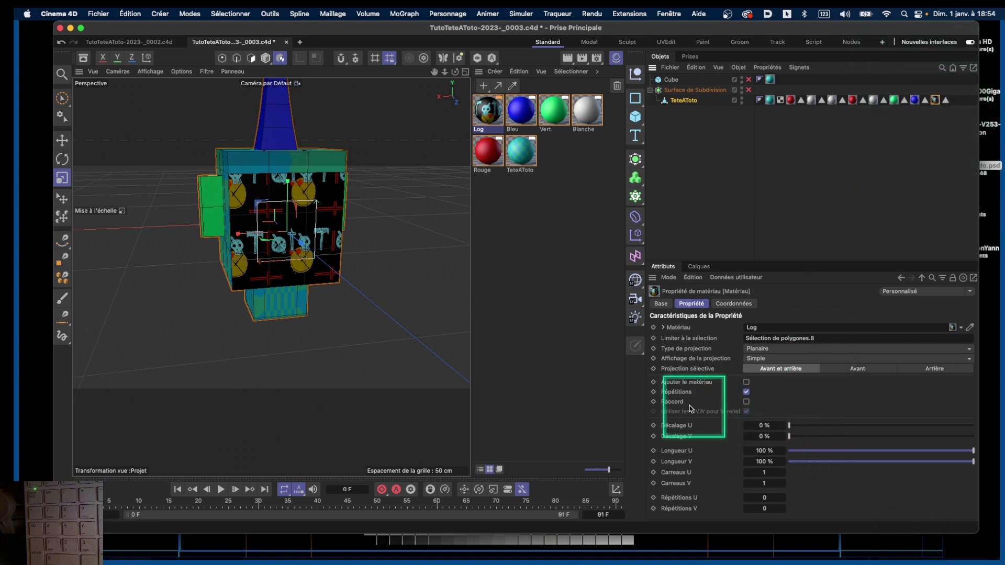
pyautogui.click(746, 393)
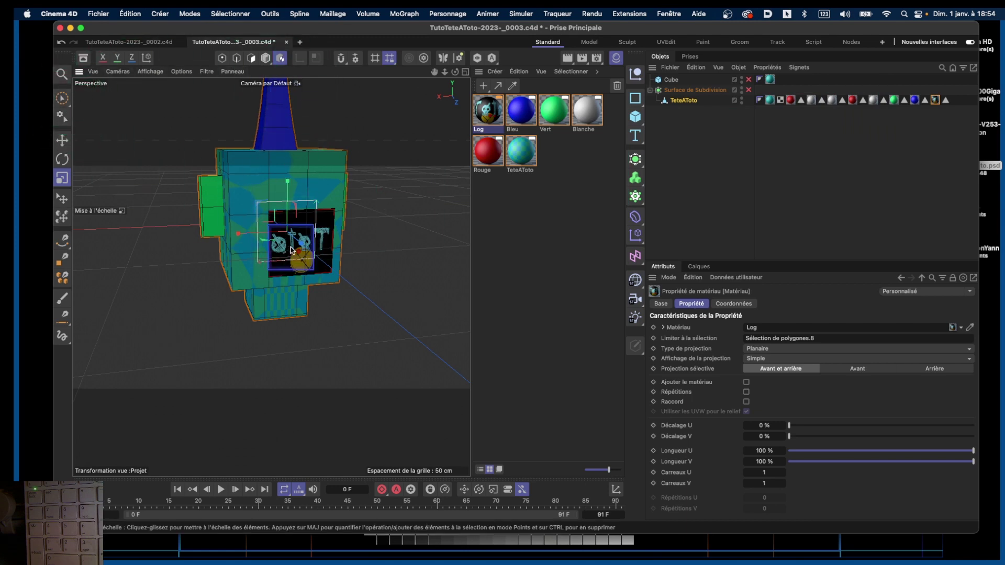
# Enlarge the Log projection with a negative uniform scale of about -126 % and rotate the logo upright
pyautogui.moveTo(291, 250); pyautogui.dragTo(310, 254)
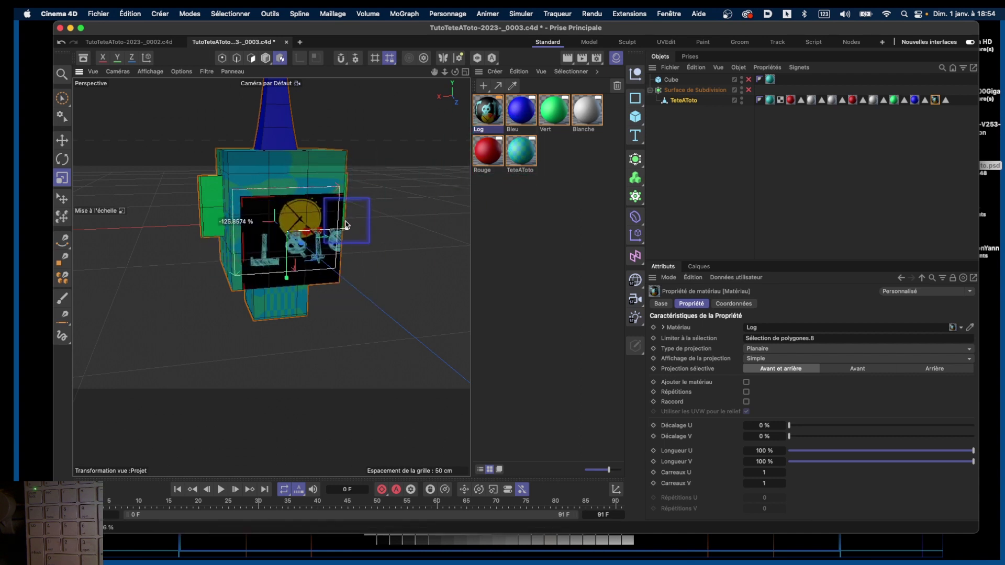
pyautogui.moveTo(345, 225); pyautogui.dragTo(351, 223)
pyautogui.press('r')
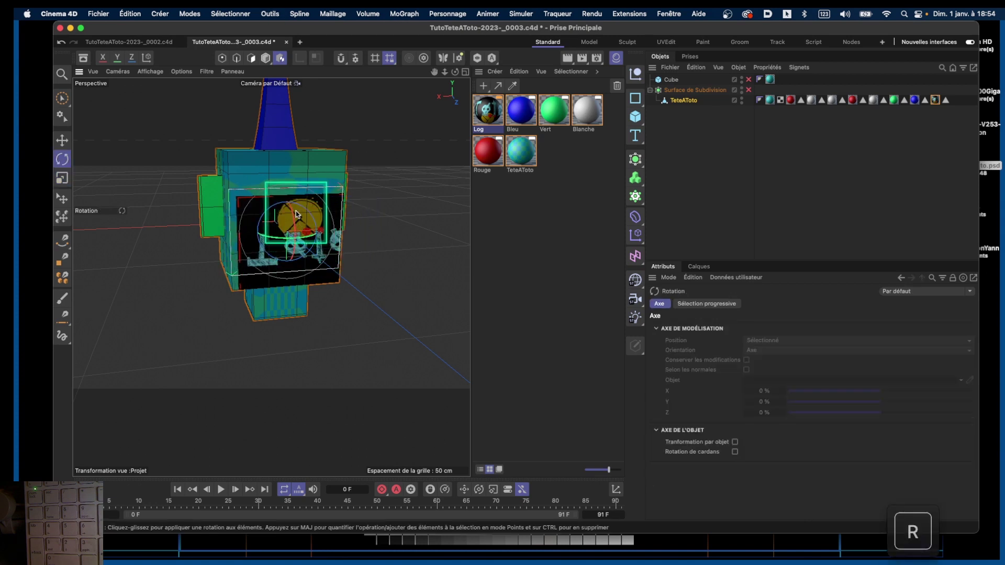
pyautogui.moveTo(267, 212); pyautogui.dragTo(392, 353)
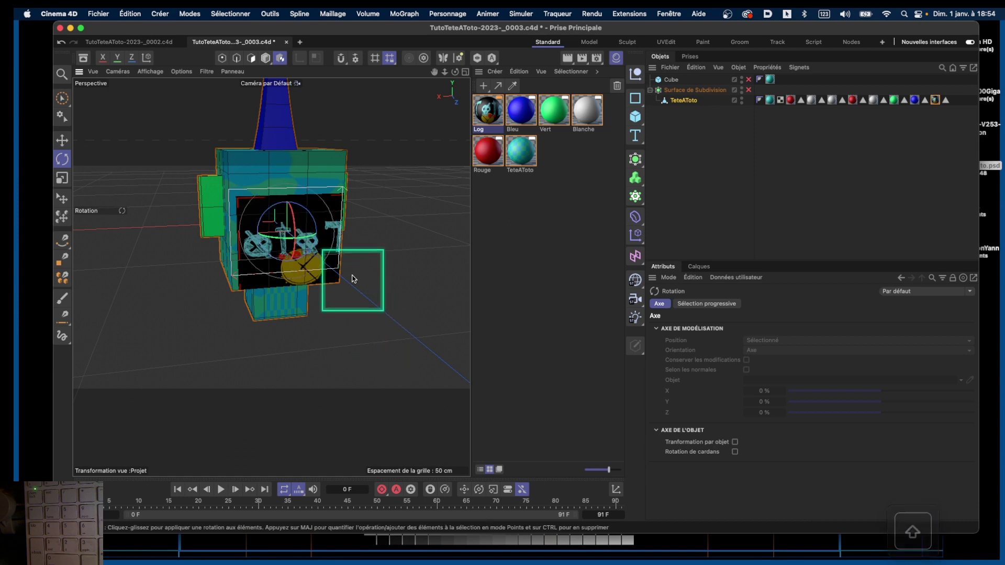
# Scale the Log projection down slightly overall, then stretch it vertically to adjust the logo's proportions
pyautogui.press('t')
pyautogui.moveTo(335, 259); pyautogui.dragTo(272, 219)
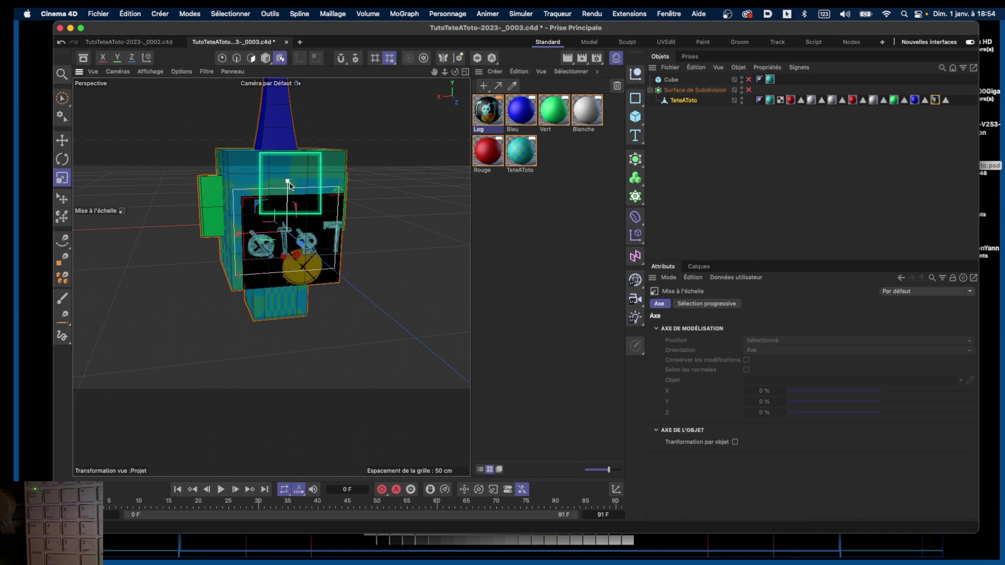
pyautogui.moveTo(287, 184); pyautogui.dragTo(290, 282)
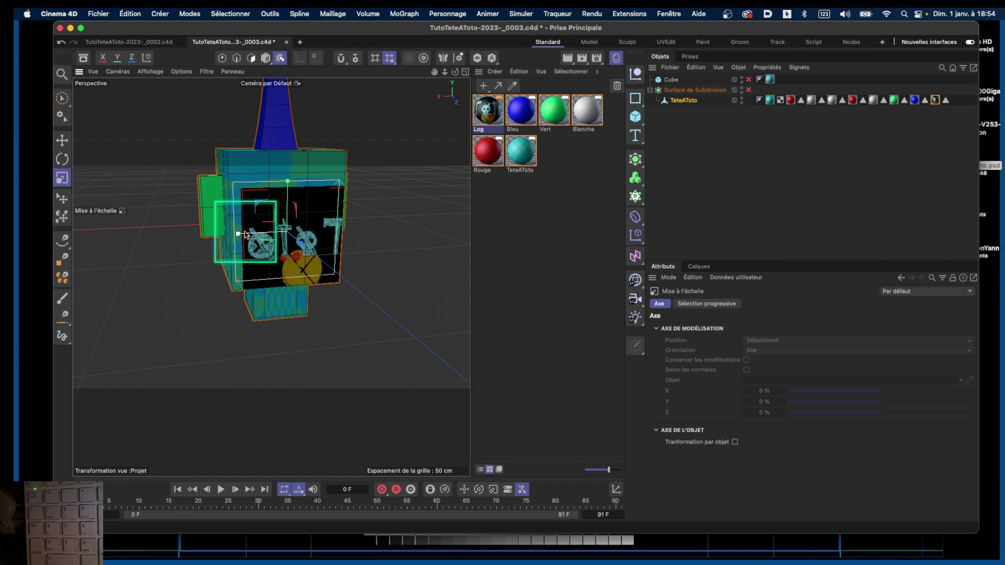
# Try to un-mirror the logo by inverting the Log projection's horizontal scale and rotating it upright
pyautogui.moveTo(237, 236); pyautogui.dragTo(302, 236)
pyautogui.press('r')
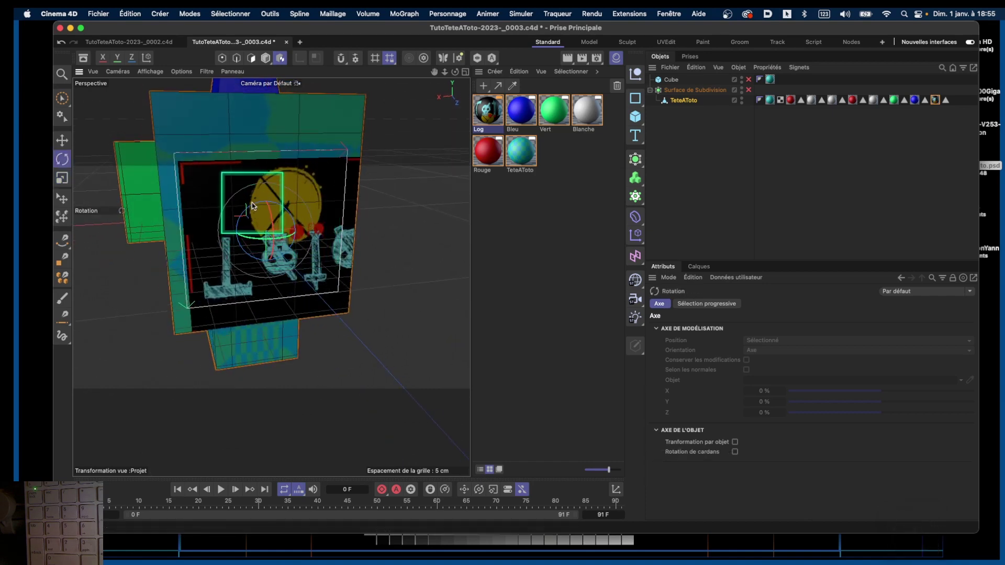
pyautogui.moveTo(254, 206); pyautogui.dragTo(302, 341)
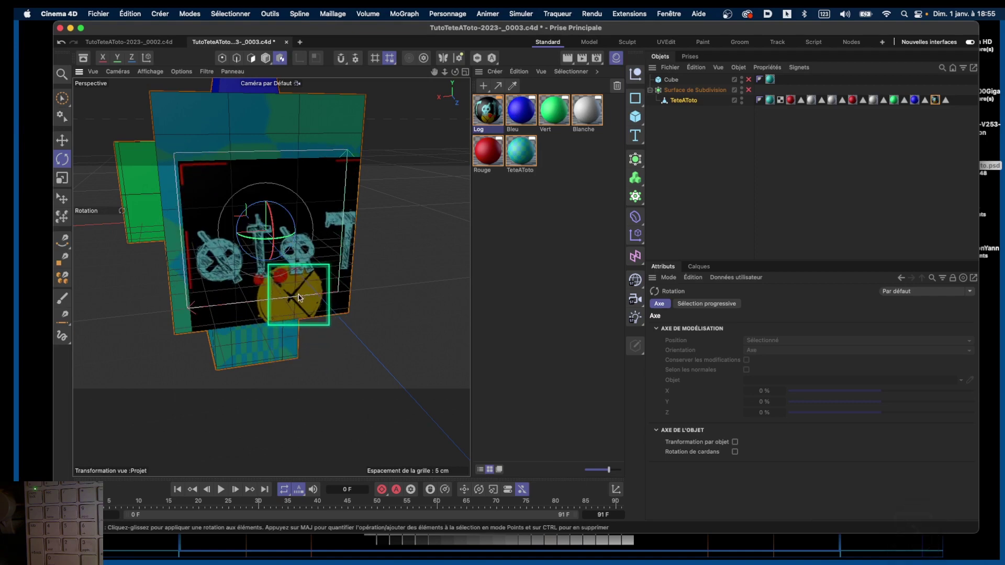
# Widen the Log projection horizontally, flip it about its vertical axis, and rotate it upright so the logo reads Toto
pyautogui.press('t')
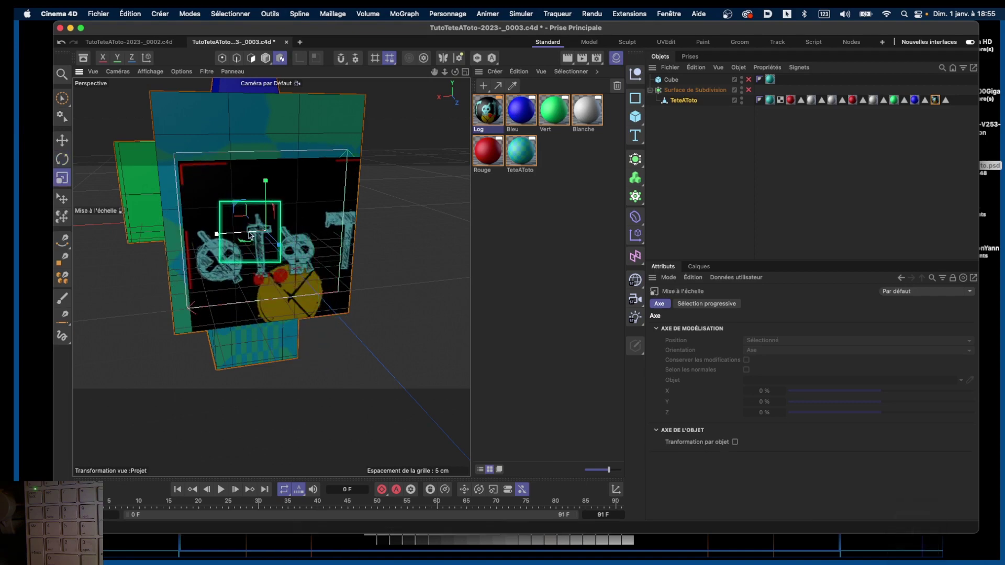
pyautogui.moveTo(217, 235); pyautogui.dragTo(579, 140)
pyautogui.press('r')
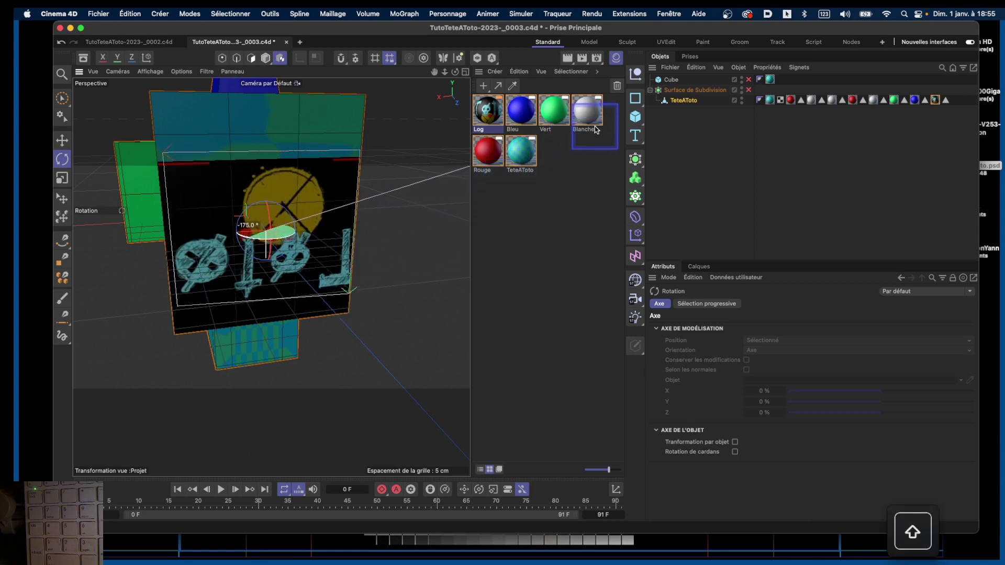
pyautogui.keyDown('shift'); pyautogui.moveTo(623, 111); pyautogui.dragTo(640, 87); pyautogui.keyUp('shift')
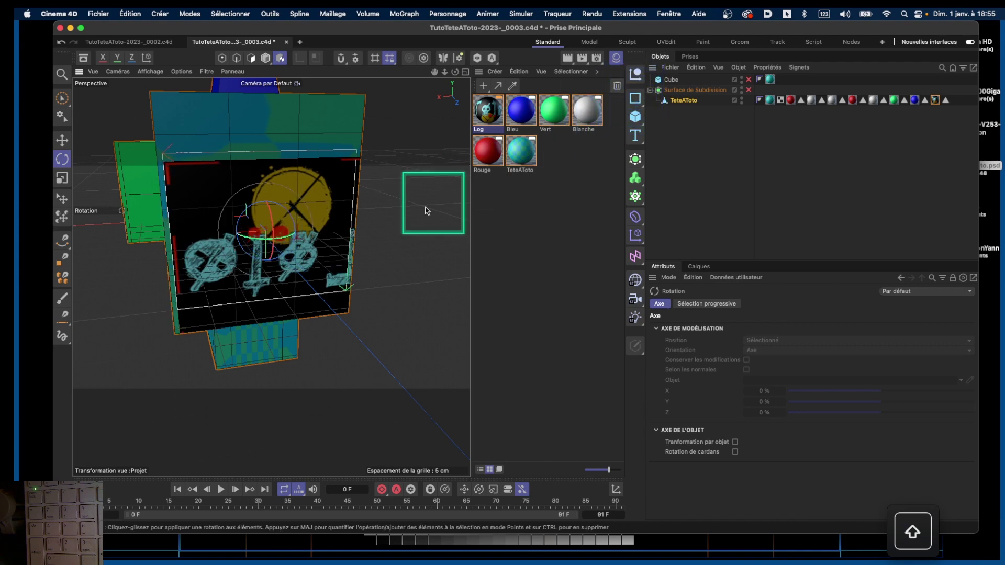
pyautogui.moveTo(266, 208); pyautogui.dragTo(306, 406)
pyautogui.keyDown('alt'); pyautogui.moveTo(318, 222); pyautogui.dragTo(318, 213); pyautogui.keyUp('alt')
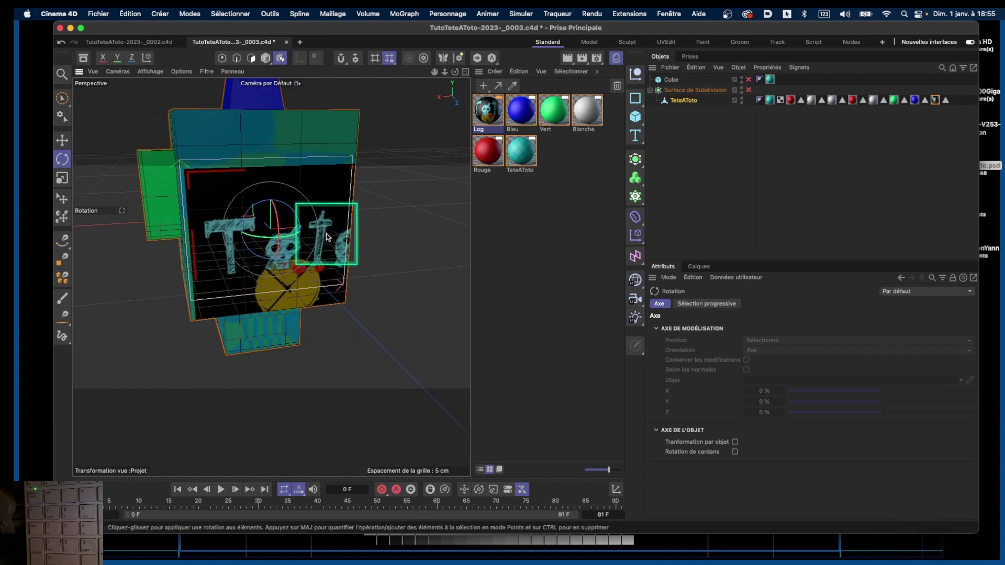
# Scale the Log projection down uniformly so the whole Toto logo fits within the front area of the head
pyautogui.press('t')
pyautogui.moveTo(310, 202); pyautogui.dragTo(229, 271)
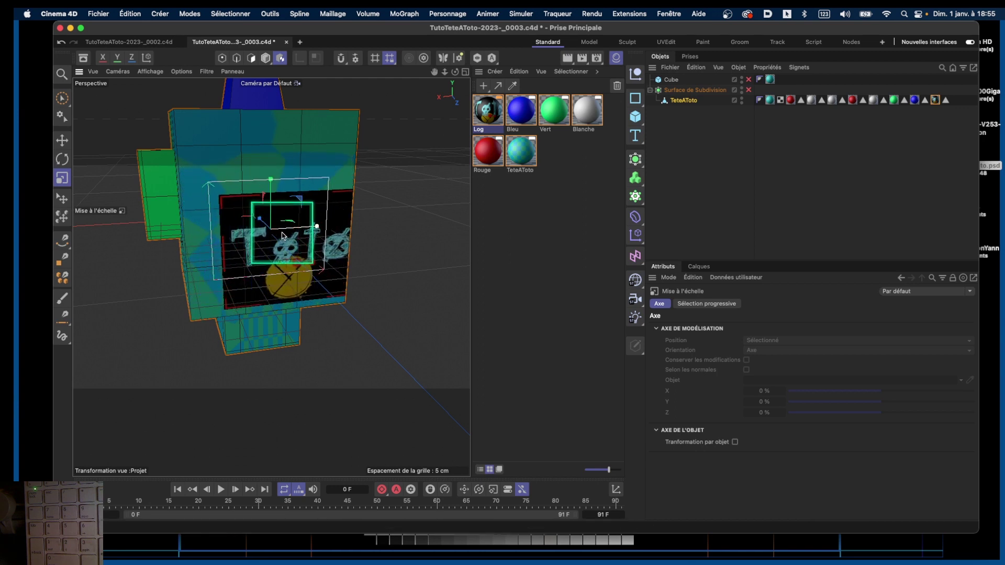
# Move the Log projection up about 6.5 cm and shift it to line up with the front face of the head
pyautogui.press('e')
pyautogui.moveTo(271, 192); pyautogui.dragTo(271, 170)
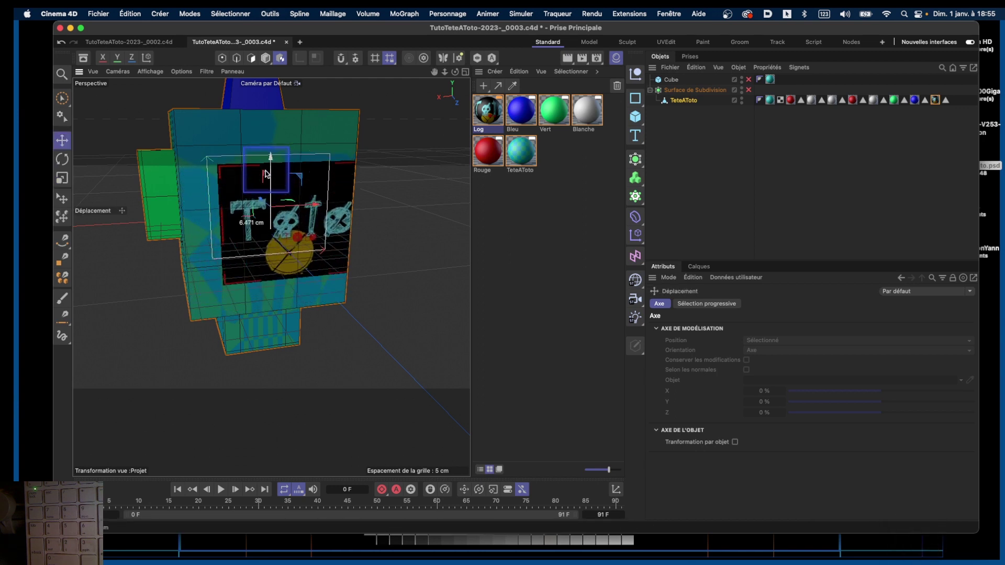
pyautogui.keyDown('alt'); pyautogui.moveTo(315, 208); pyautogui.dragTo(190, 221); pyautogui.keyUp('alt')
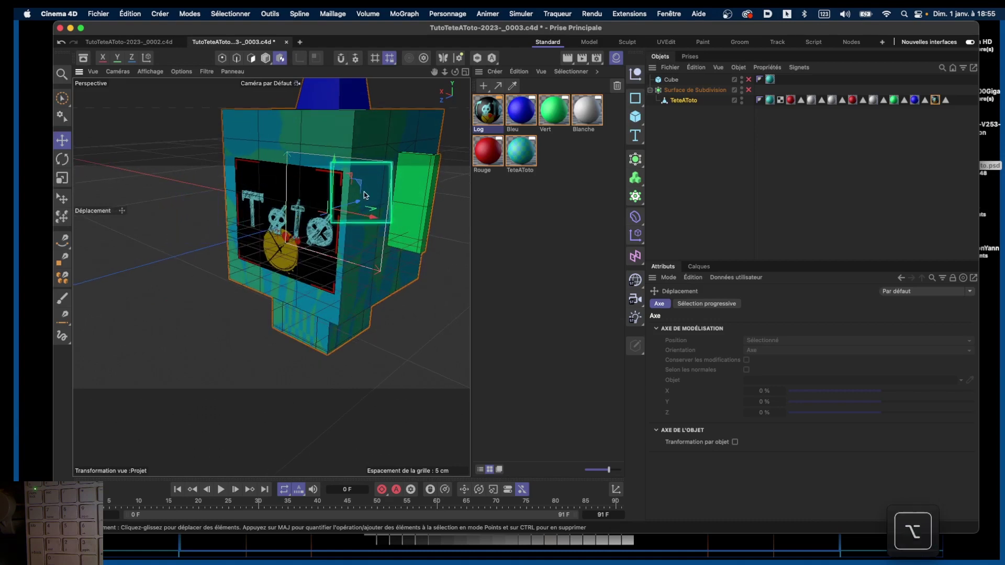
pyautogui.moveTo(362, 199); pyautogui.dragTo(380, 225)
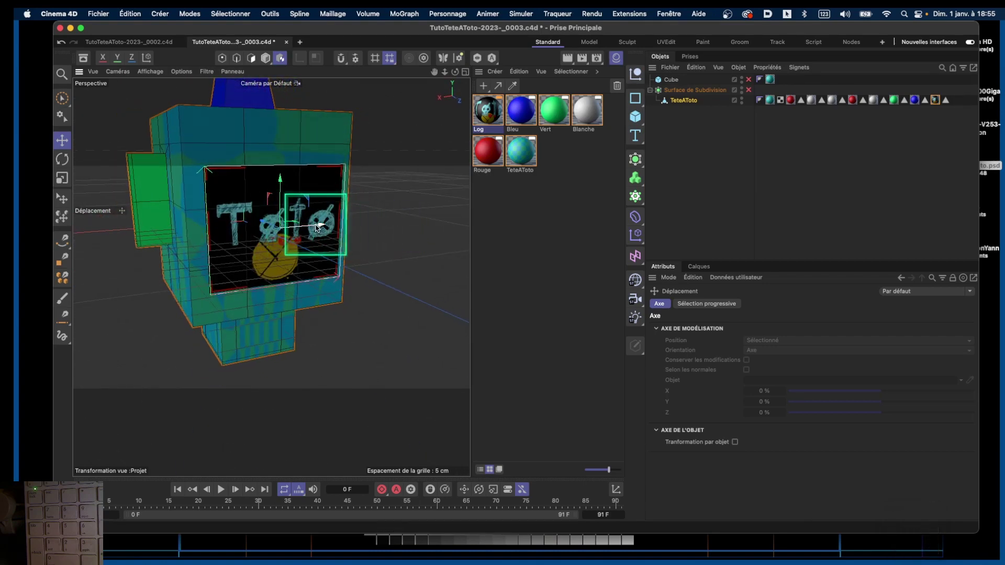
# Generate UVW coordinates for the TeteAToto head from the planar projection of its Log material tag
pyautogui.keyDown('alt'); pyautogui.moveTo(257, 251); pyautogui.dragTo(316, 219); pyautogui.keyUp('alt')
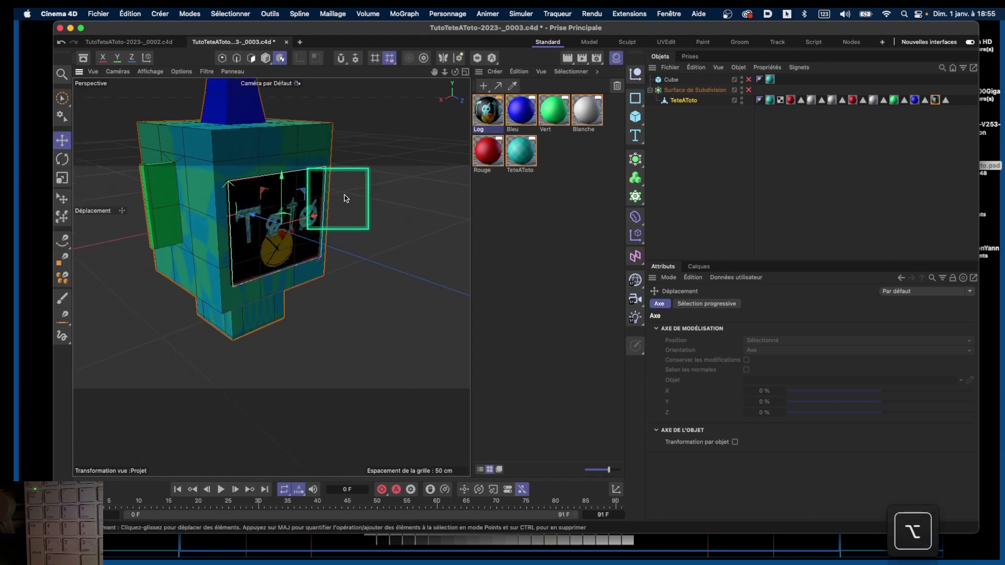
pyautogui.click(934, 100)
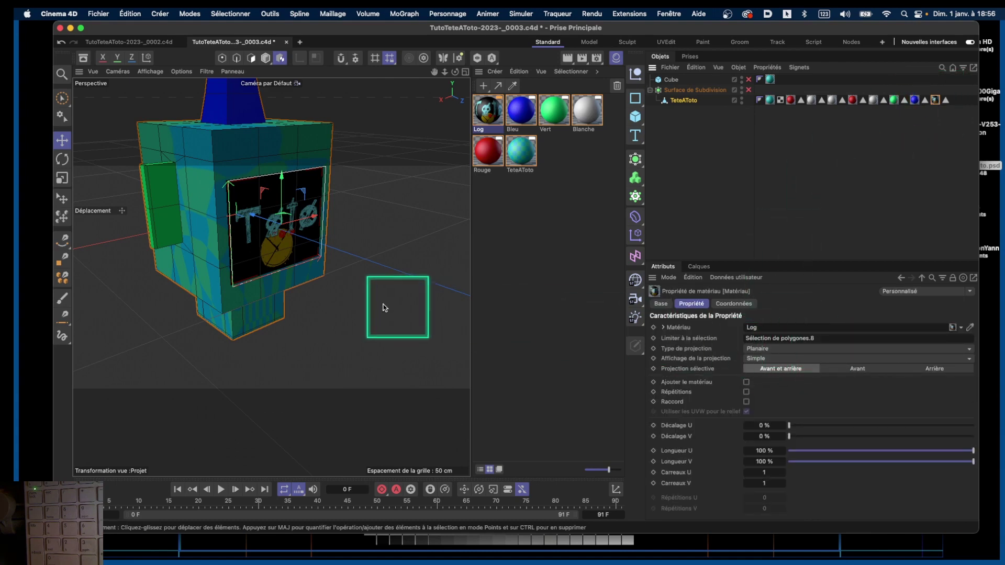
pyautogui.keyDown('alt'); pyautogui.moveTo(288, 217); pyautogui.dragTo(315, 208); pyautogui.keyUp('alt')
pyautogui.moveTo(454, 71); pyautogui.dragTo(470, 87)
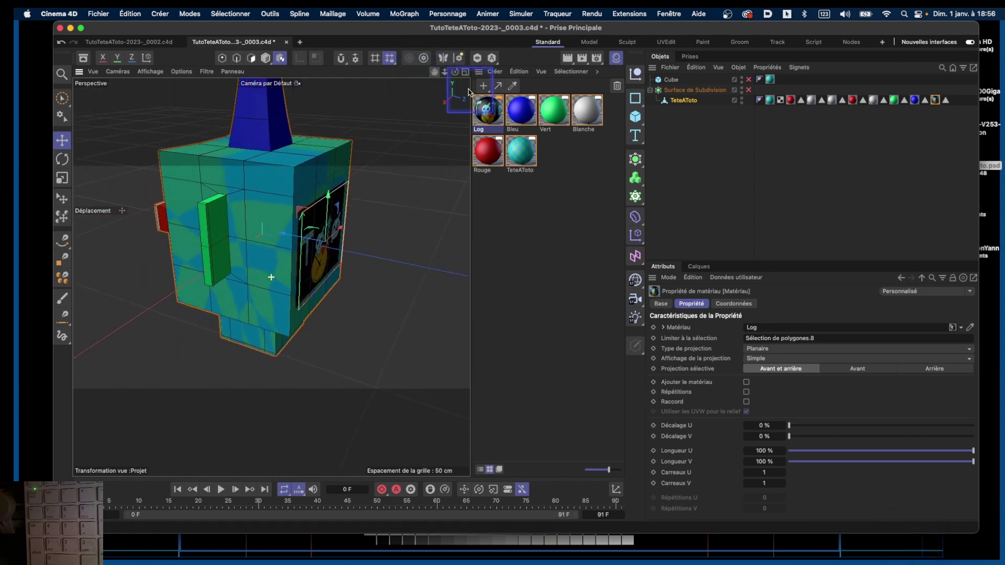
pyautogui.keyDown('alt'); pyautogui.moveTo(328, 241); pyautogui.dragTo(335, 220); pyautogui.keyUp('alt')
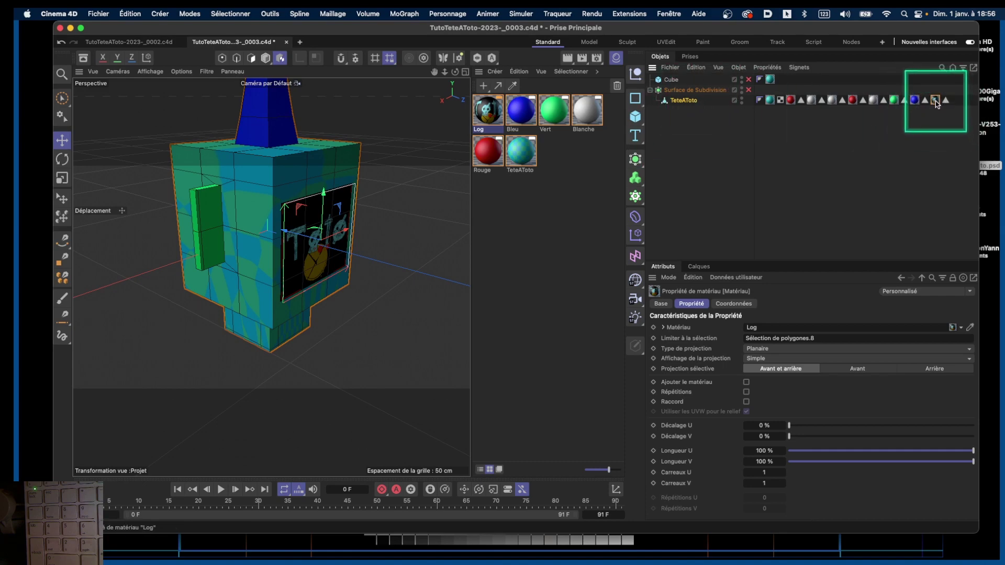
pyautogui.press('alt')
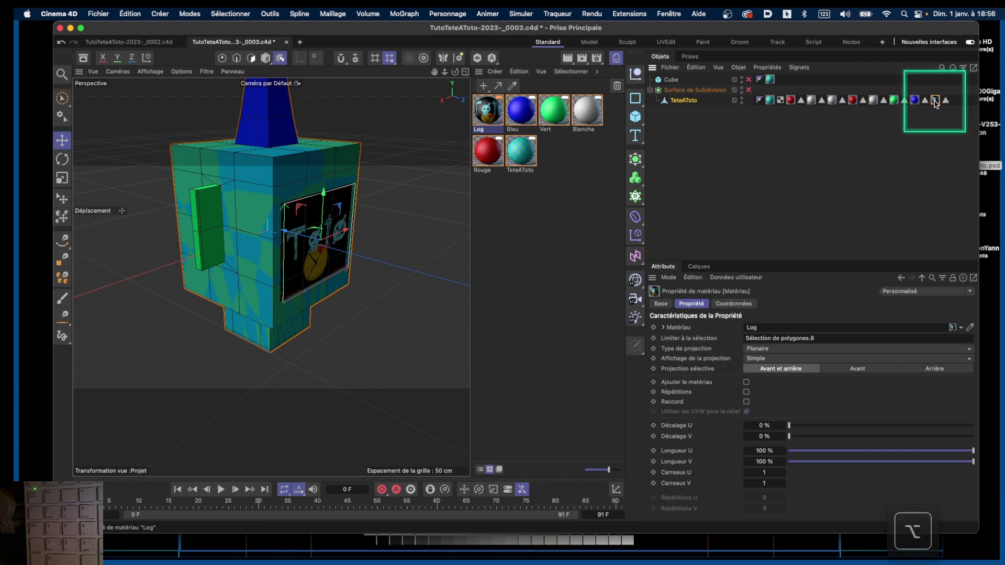
pyautogui.press('ctrl')
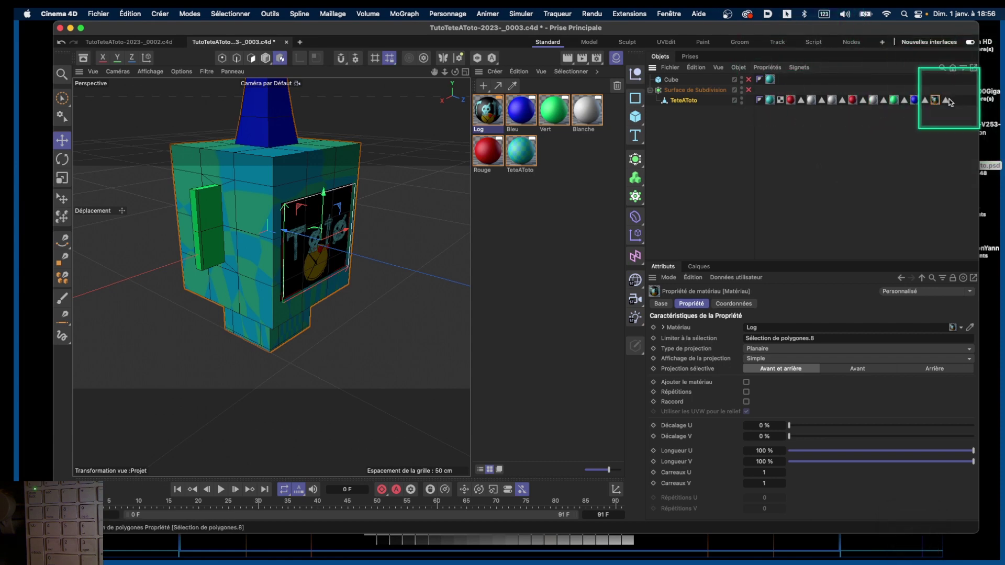
pyautogui.click(765, 68)
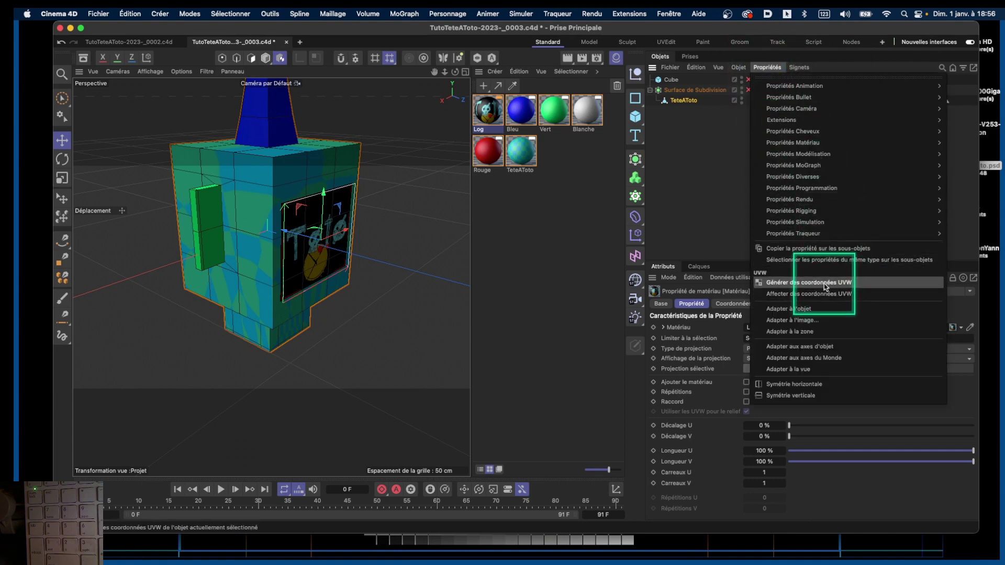
pyautogui.press('ctrl')
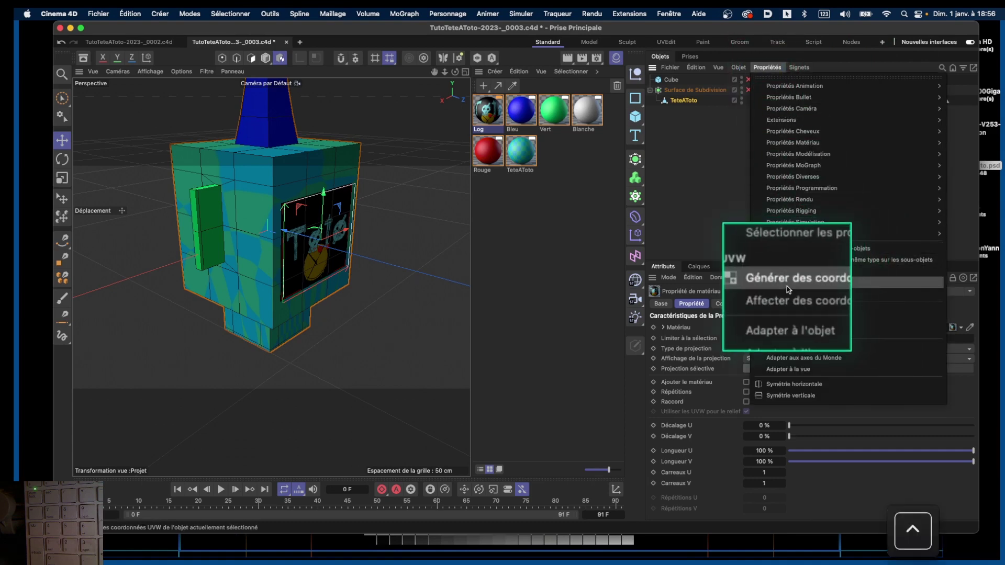
pyautogui.click(837, 283)
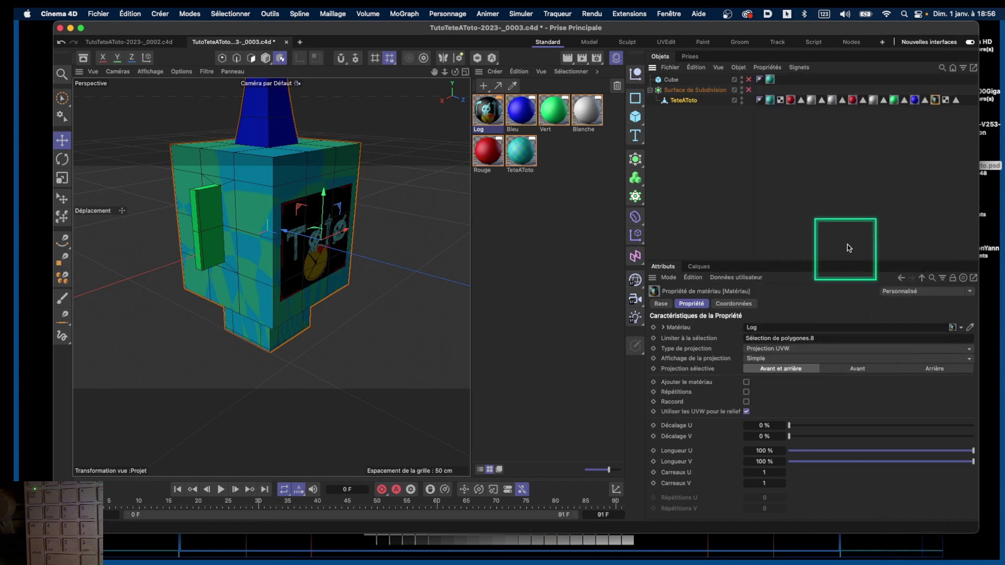
# Examine the generated UVW tag and the Log tag's projection settings, and render the view to check the logo
pyautogui.click(945, 100)
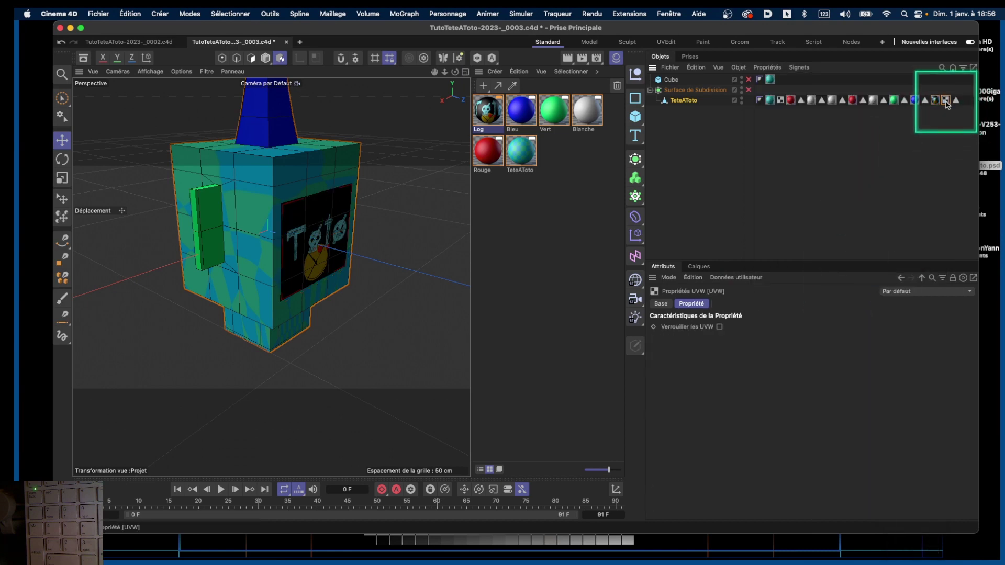
pyautogui.press('ctrl')
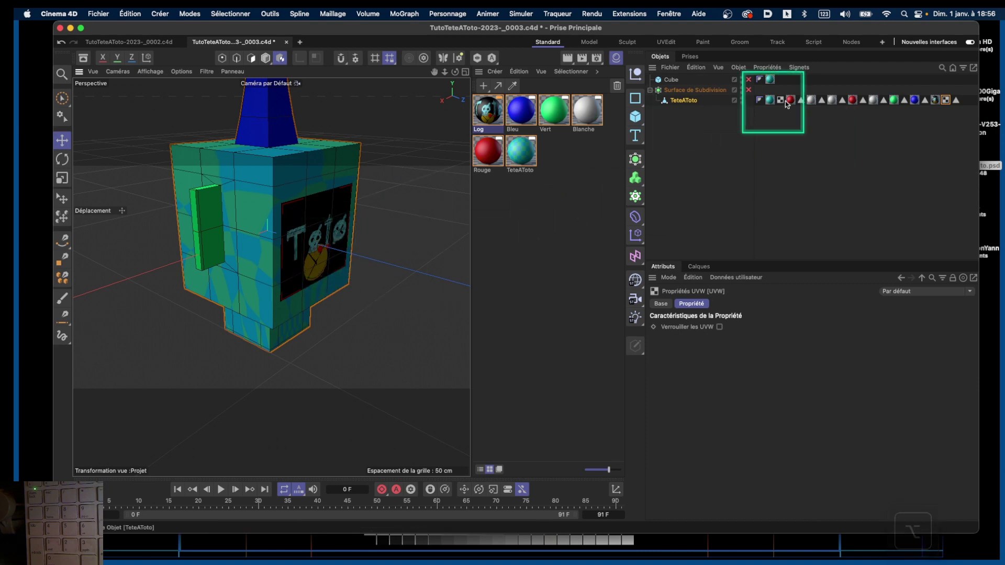
pyautogui.click(934, 100)
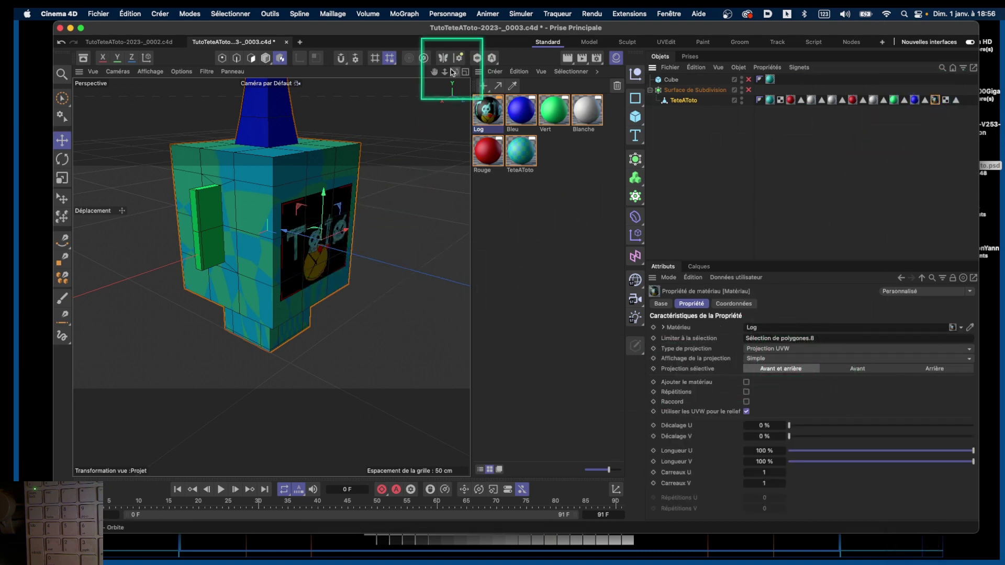
pyautogui.moveTo(445, 74); pyautogui.dragTo(353, 89)
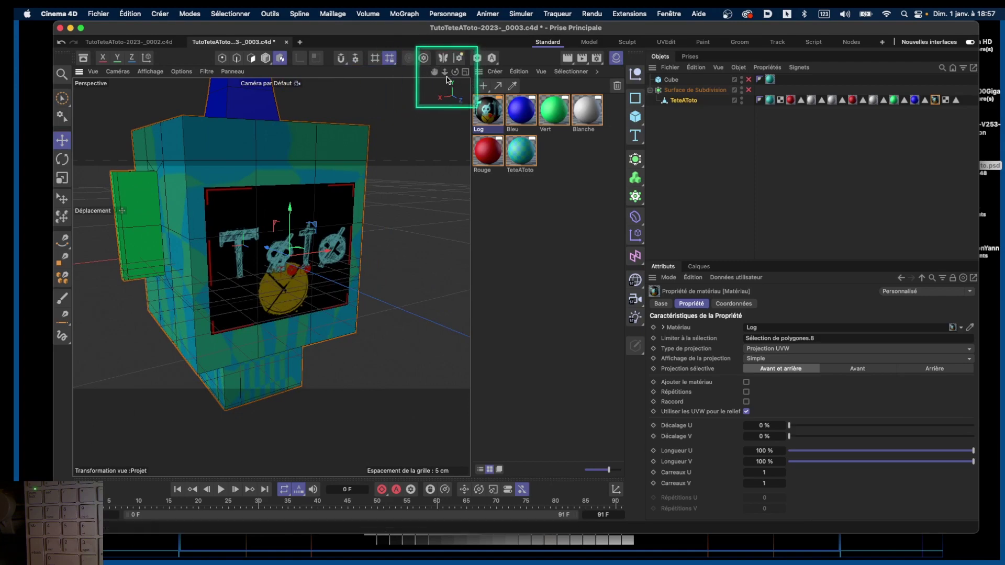
pyautogui.moveTo(444, 75); pyautogui.dragTo(424, 94)
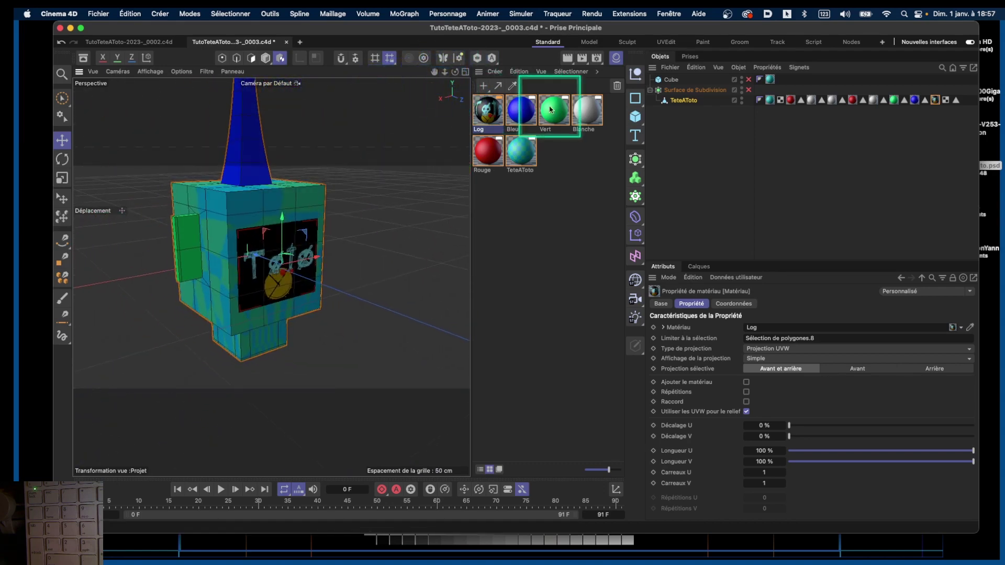
pyautogui.click(567, 58)
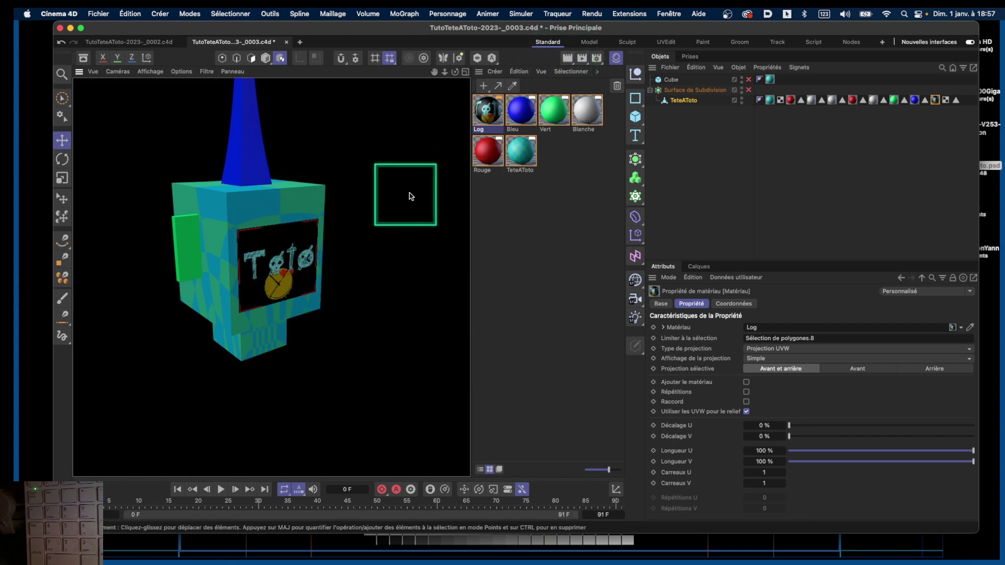
# Open the Log material for editing and enable its Luminescence channel
pyautogui.doubleClick(488, 110)
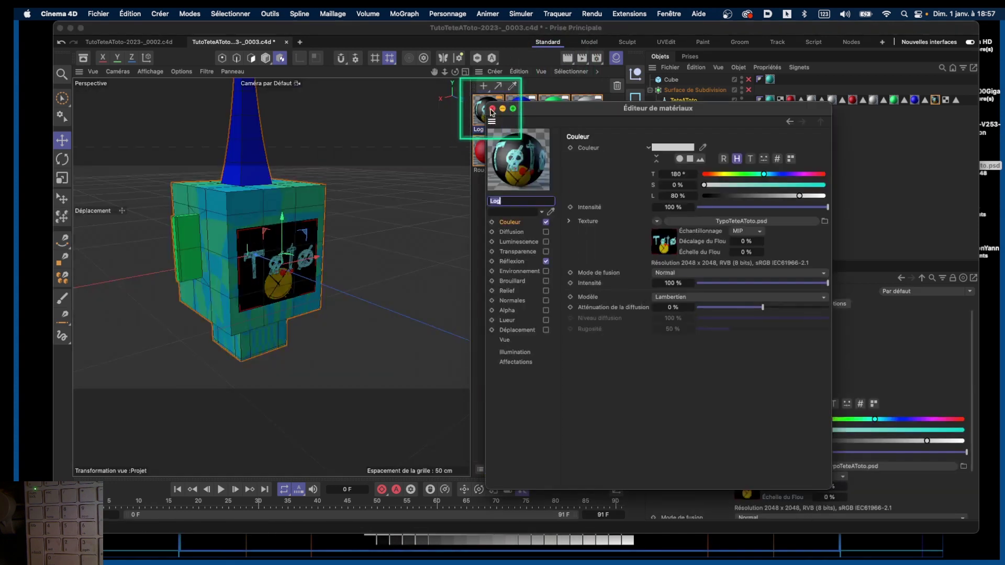
pyautogui.moveTo(492, 111); pyautogui.dragTo(550, 145)
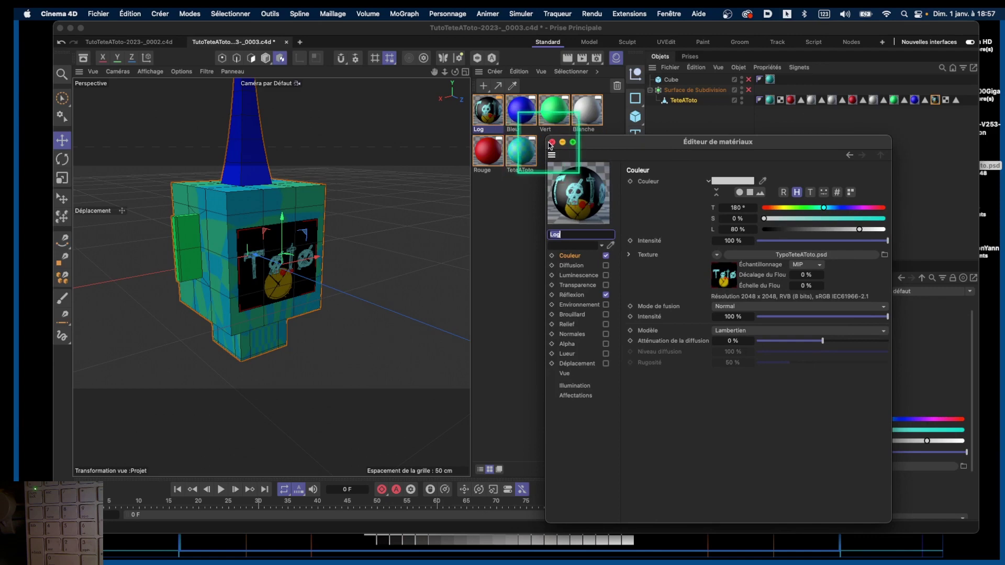
pyautogui.click(552, 142)
pyautogui.doubleClick(488, 120)
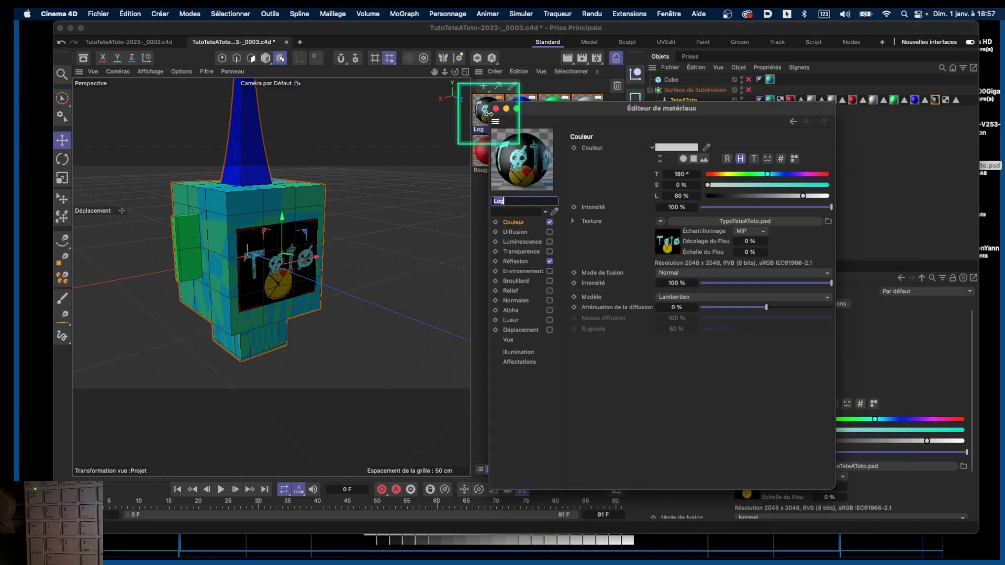
pyautogui.moveTo(572, 106); pyautogui.dragTo(516, 110)
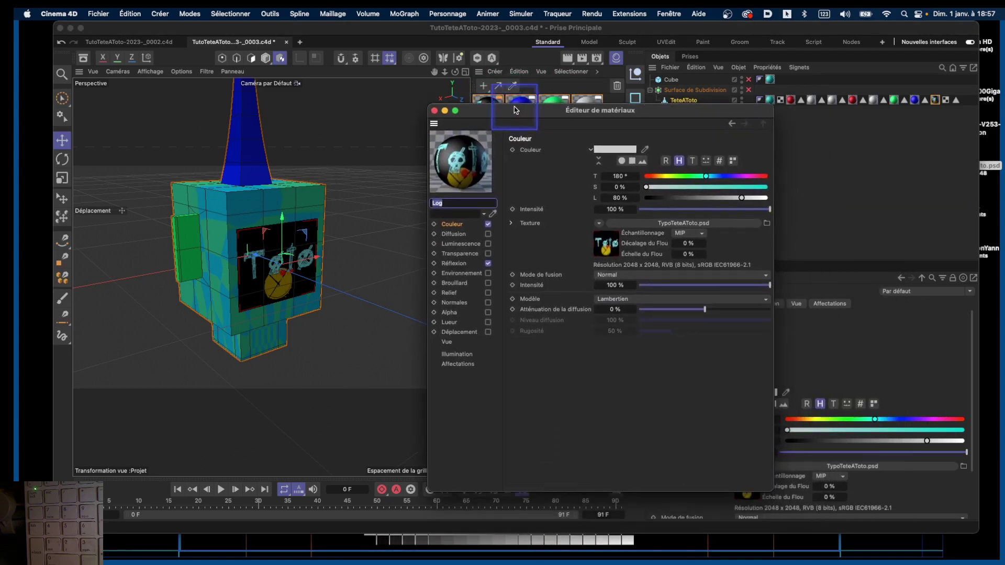
pyautogui.click(458, 244)
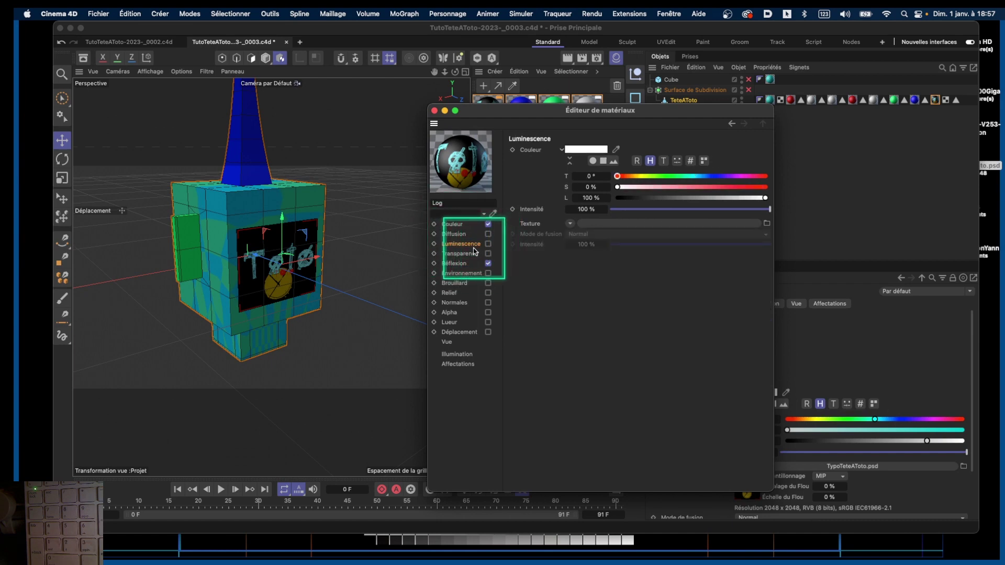
pyautogui.click(488, 244)
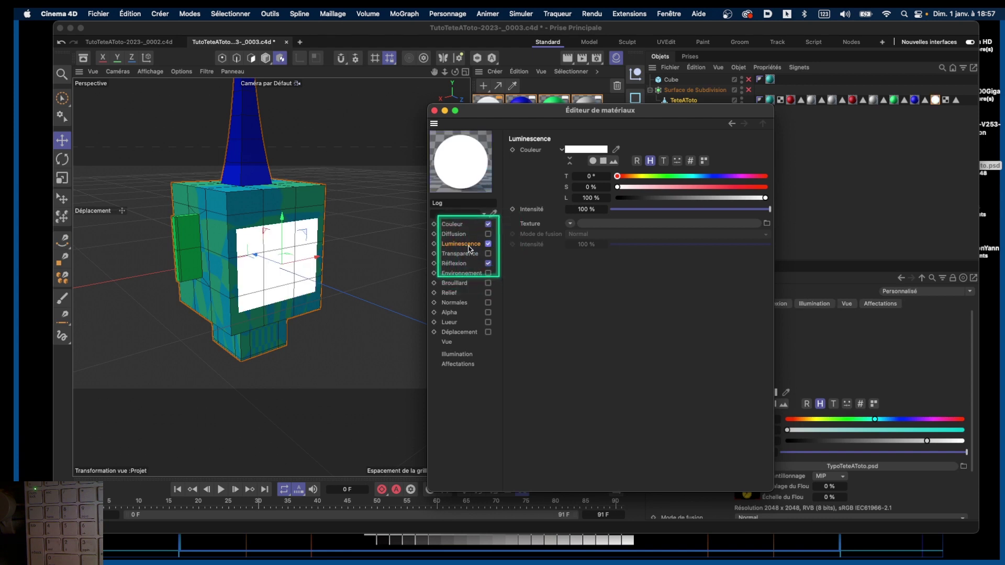
# Copy the TypoTeteAToto.psd texture from the Log material's Couleur channel into the Luminescence channel's texture
pyautogui.click(456, 224)
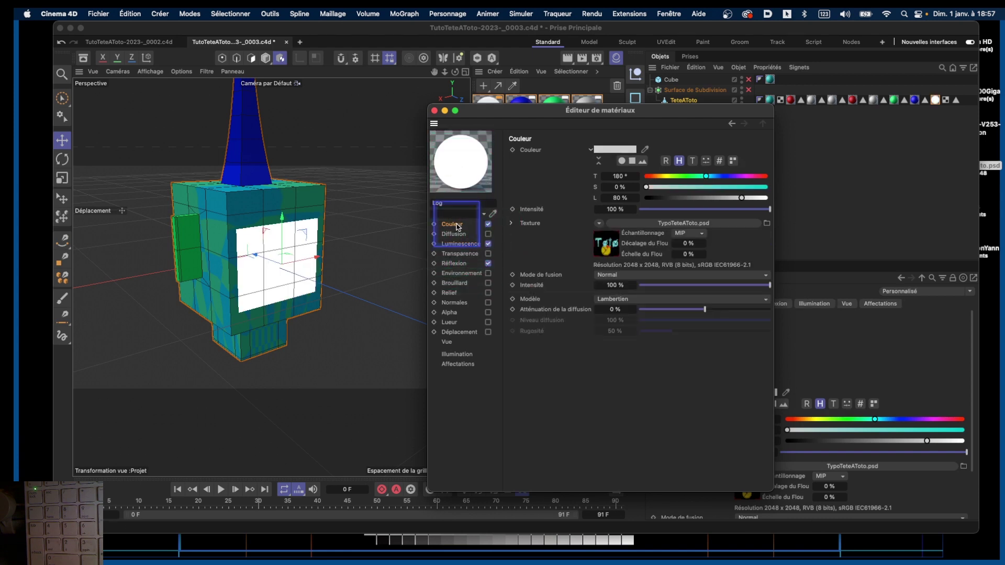
pyautogui.click(610, 248)
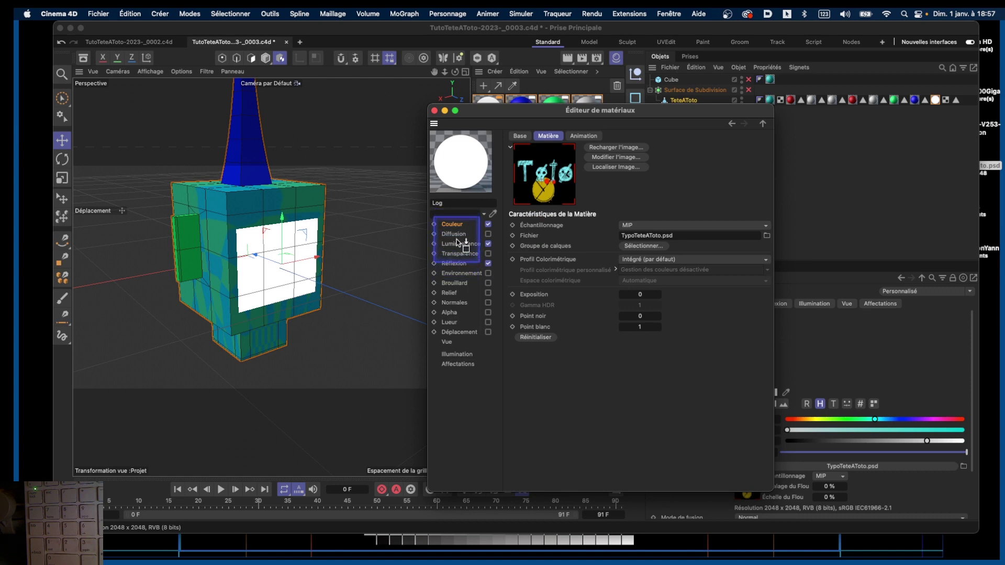
pyautogui.moveTo(456, 246); pyautogui.dragTo(457, 246)
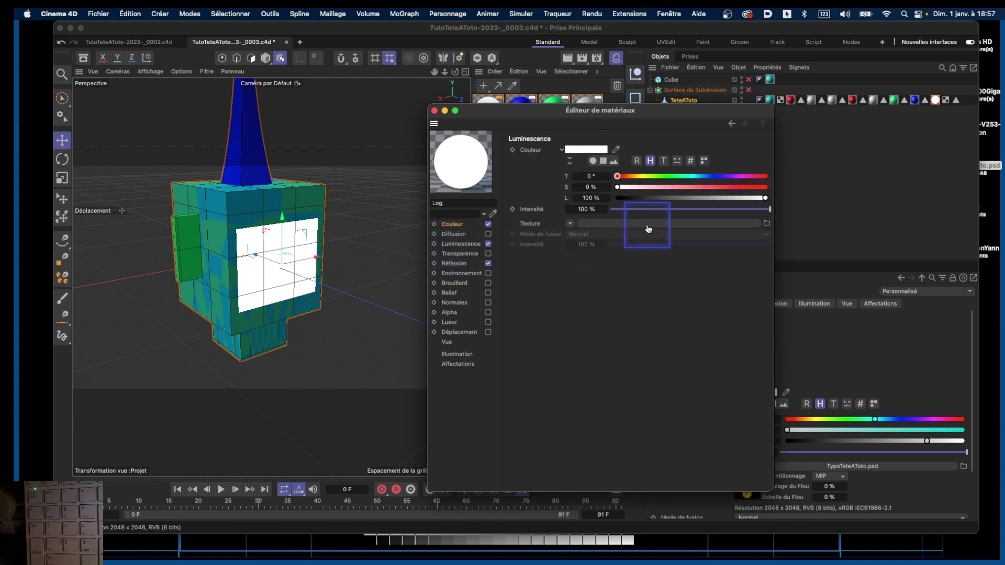
pyautogui.moveTo(648, 226); pyautogui.dragTo(651, 224)
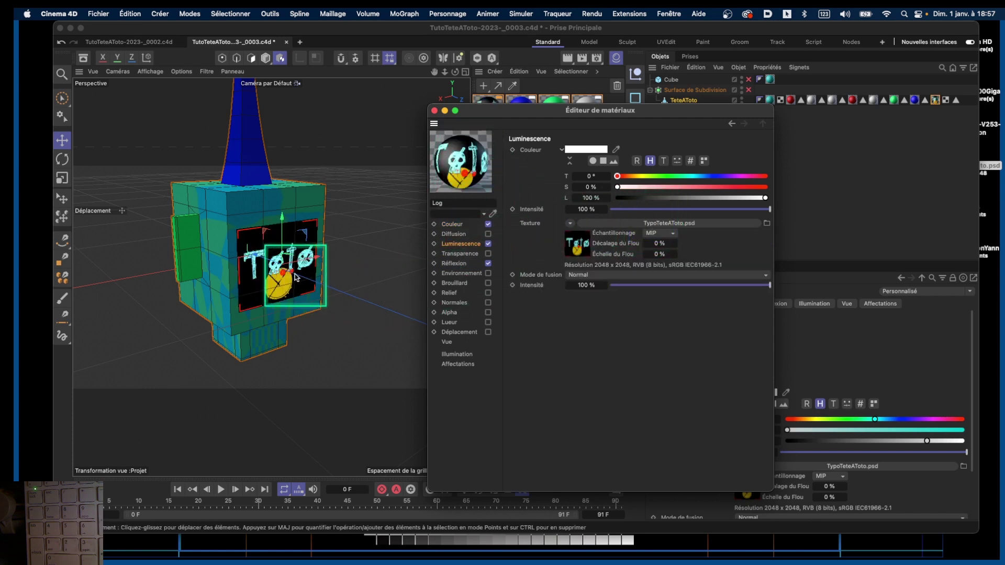
# Turn the Log material's Luminescence off and on to compare the logo's brightness, and close the material editor
pyautogui.click(489, 245)
pyautogui.click(489, 244)
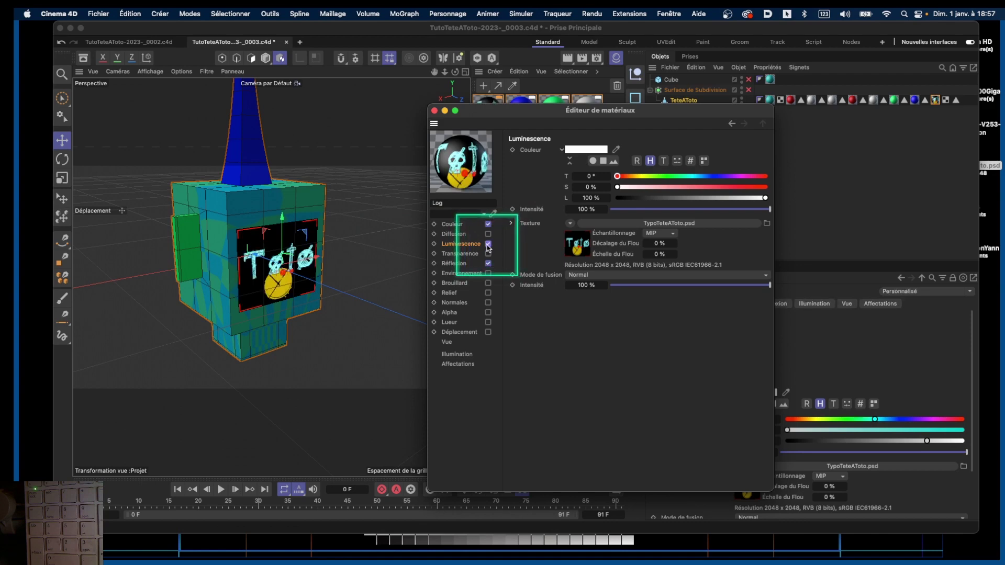
pyautogui.keyDown('alt'); pyautogui.moveTo(351, 278); pyautogui.dragTo(418, 112); pyautogui.keyUp('alt')
pyautogui.click(434, 112)
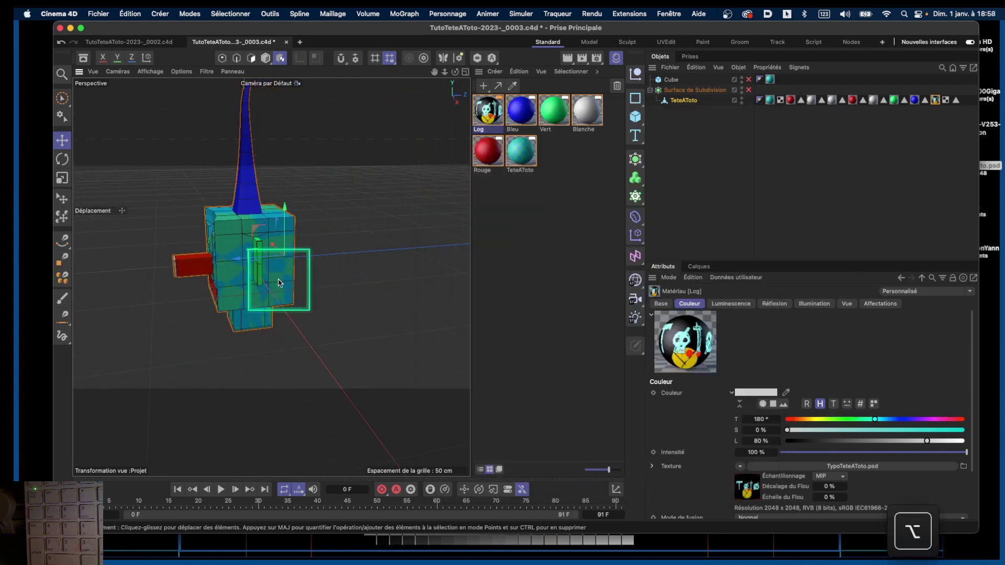
# Examine the textured TeteAToto head from the back, sides and face to check all its materials
pyautogui.keyDown('alt'); pyautogui.moveTo(275, 276); pyautogui.dragTo(158, 251); pyautogui.keyUp('alt')
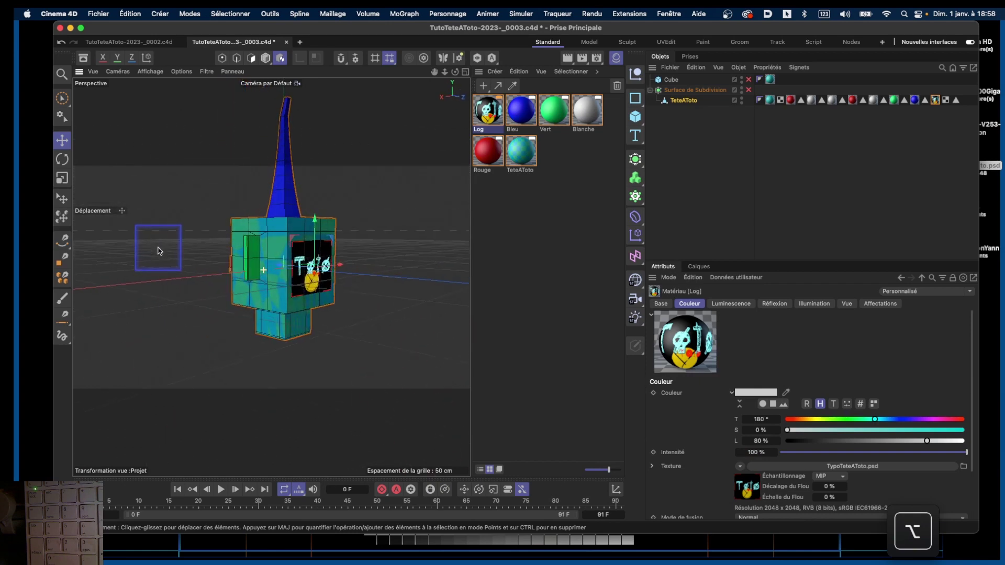
pyautogui.keyDown('alt'); pyautogui.moveTo(238, 247); pyautogui.dragTo(374, 246); pyautogui.keyUp('alt')
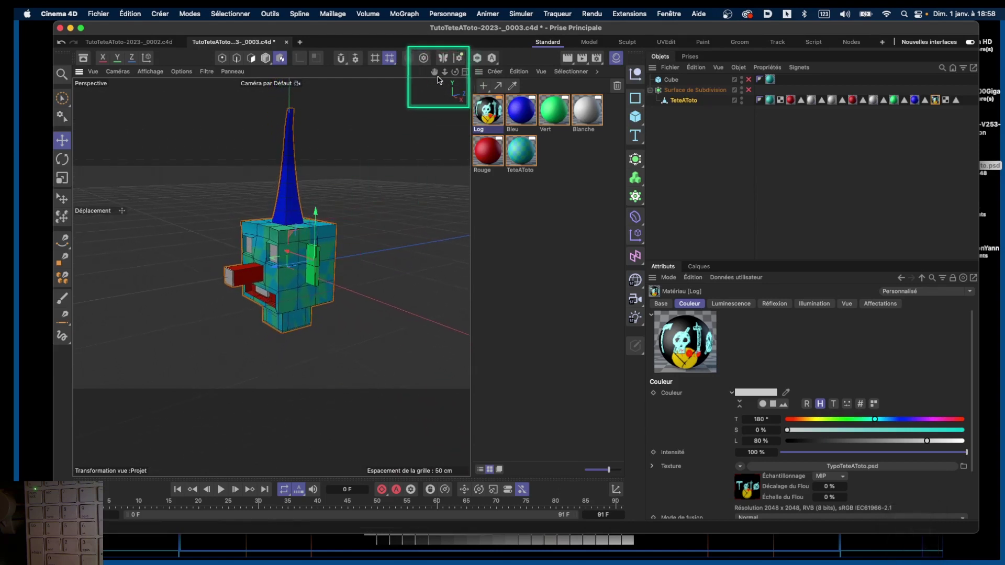
pyautogui.moveTo(433, 74); pyautogui.dragTo(413, 119, button='middle')
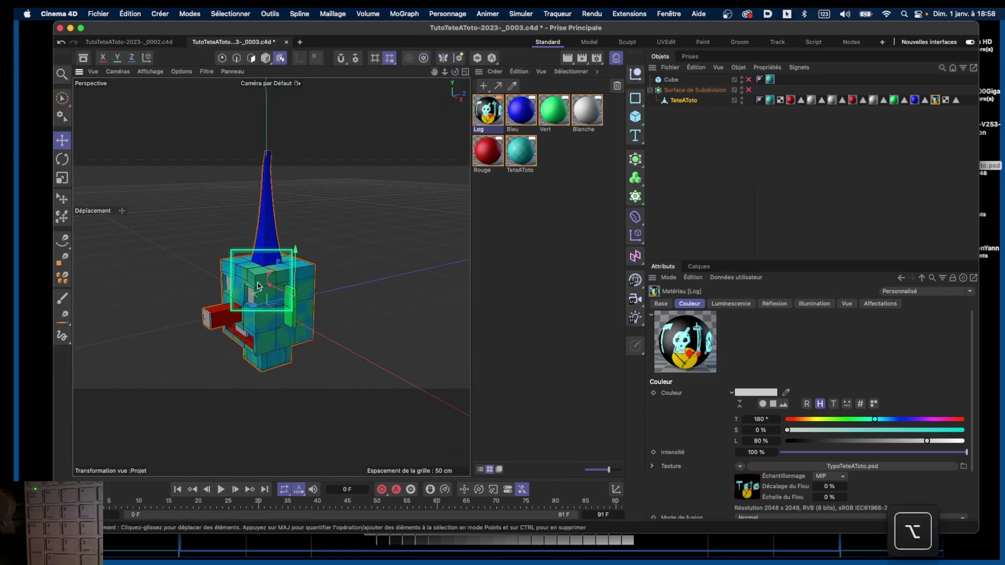
pyautogui.keyDown('alt'); pyautogui.moveTo(263, 297); pyautogui.dragTo(319, 307); pyautogui.keyUp('alt')
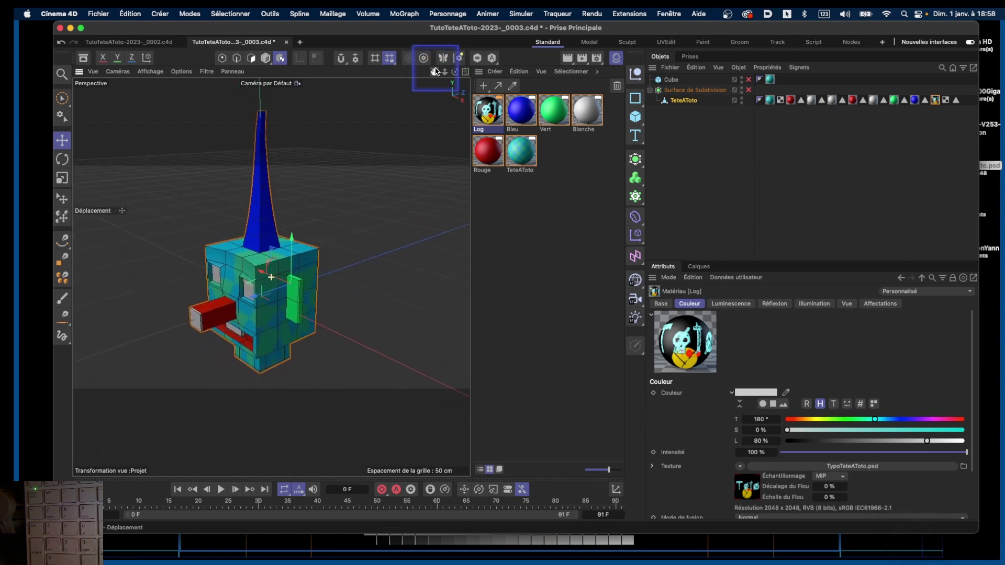
pyautogui.keyDown('alt'); pyautogui.moveTo(300, 199); pyautogui.dragTo(283, 290); pyautogui.keyUp('alt')
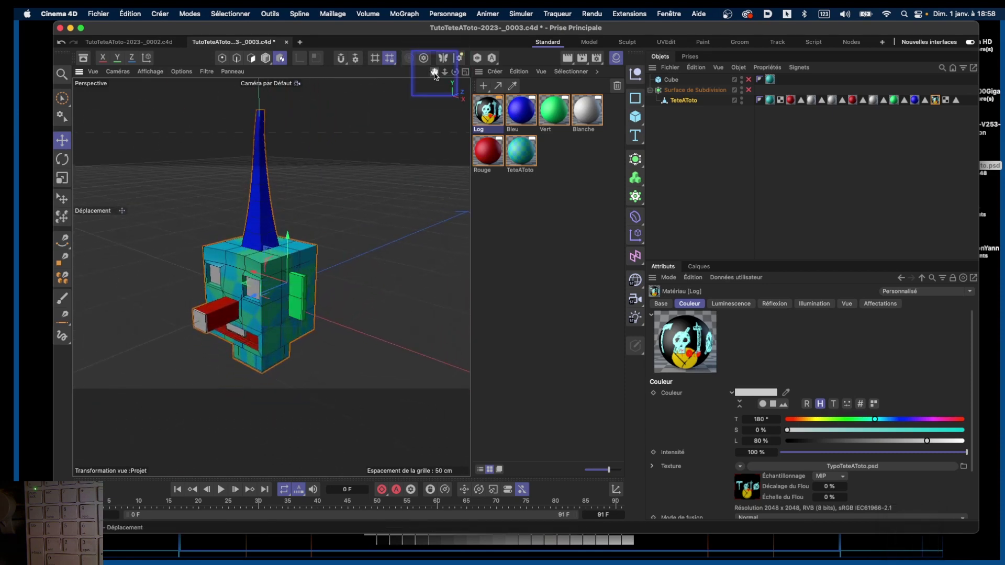
pyautogui.moveTo(439, 75); pyautogui.dragTo(444, 66)
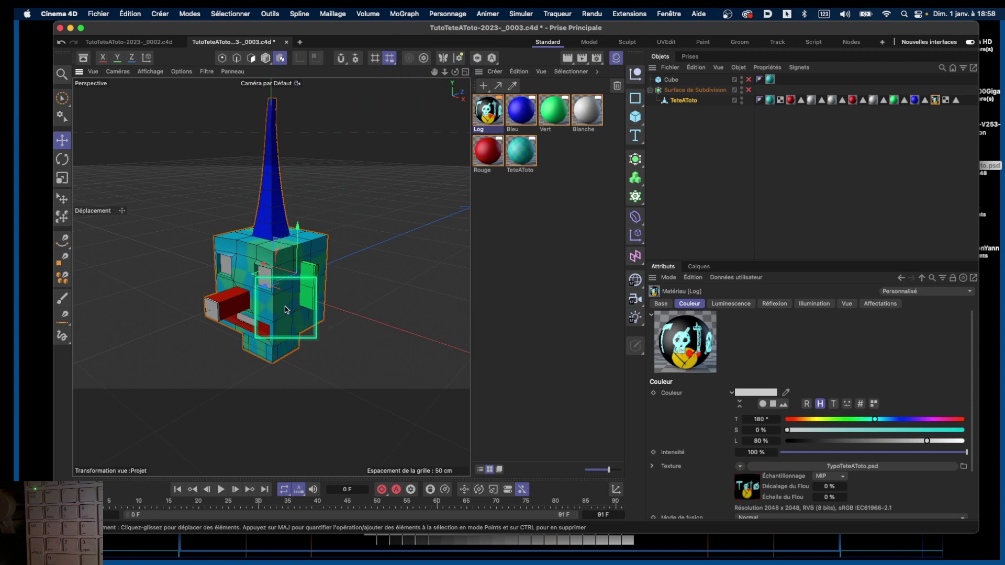
pyautogui.keyDown('alt'); pyautogui.moveTo(295, 301); pyautogui.dragTo(428, 275); pyautogui.keyUp('alt')
pyautogui.keyDown('alt'); pyautogui.moveTo(335, 258); pyautogui.dragTo(322, 275); pyautogui.keyUp('alt')
pyautogui.moveTo(433, 79); pyautogui.dragTo(411, 59)
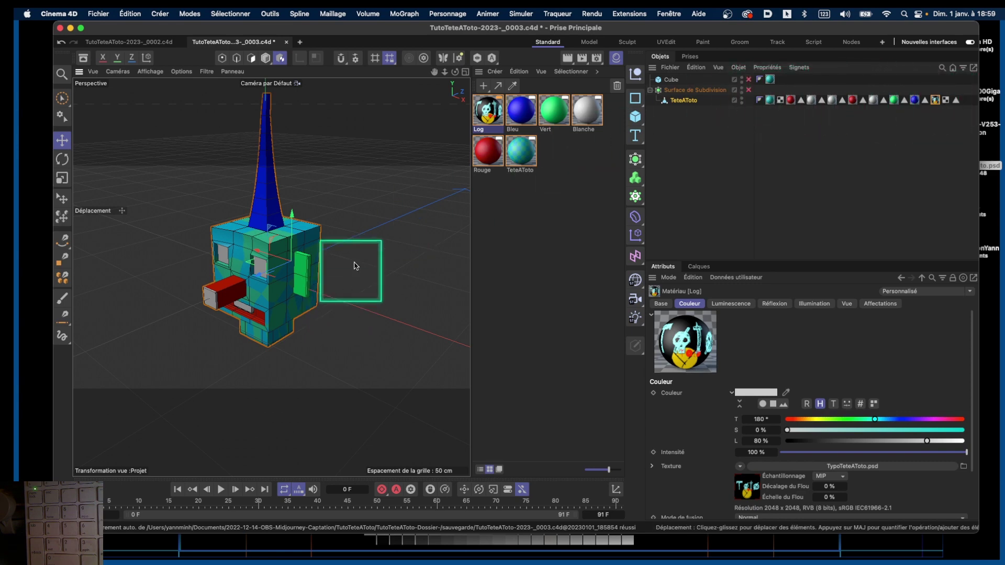
pyautogui.moveTo(437, 75); pyautogui.dragTo(429, 79)
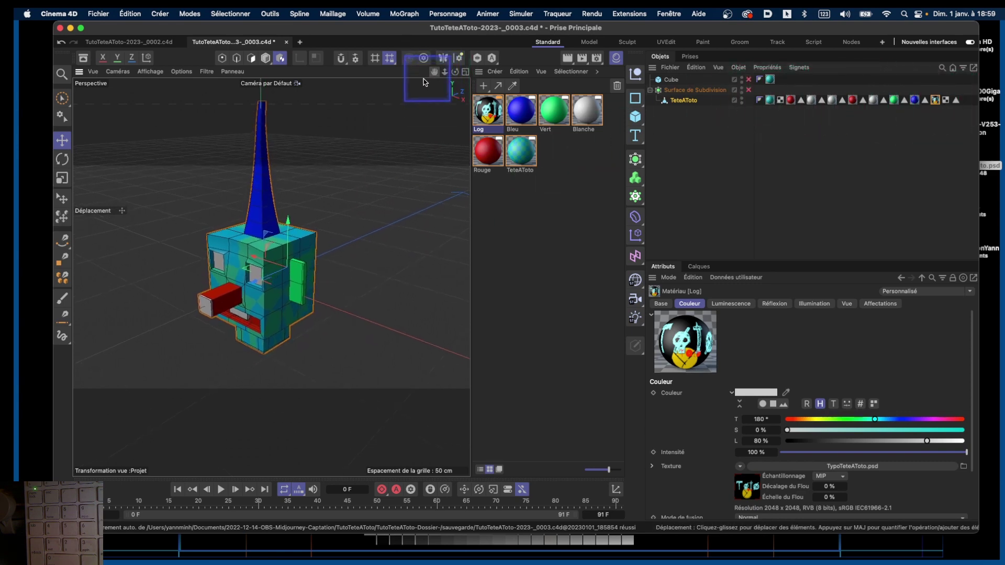
pyautogui.keyDown('alt'); pyautogui.moveTo(330, 272); pyautogui.dragTo(294, 270); pyautogui.keyUp('alt')
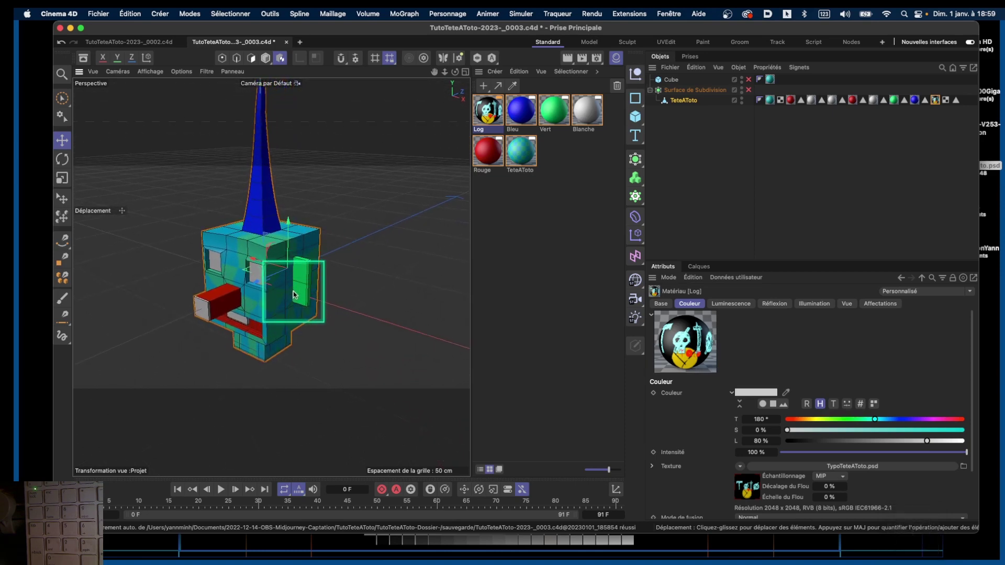